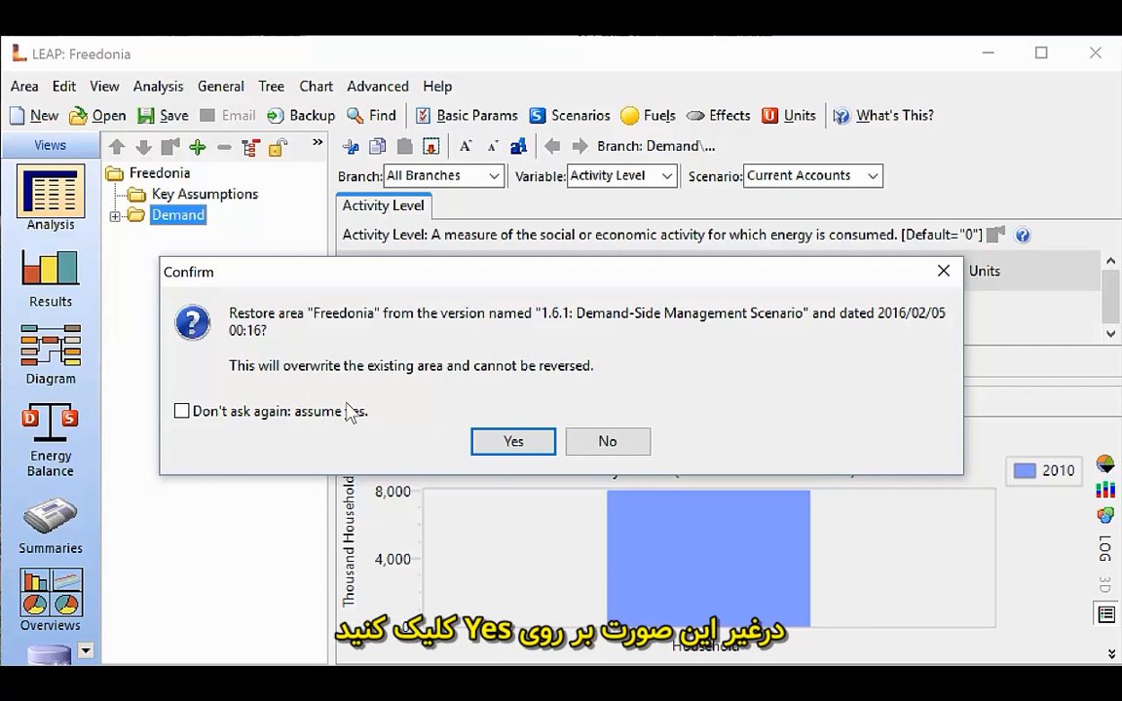
- Restore the Freedonia area from the version named "1.6.1: Demand-Side Management Scenario" and dismiss the information message
left_click(508, 440)
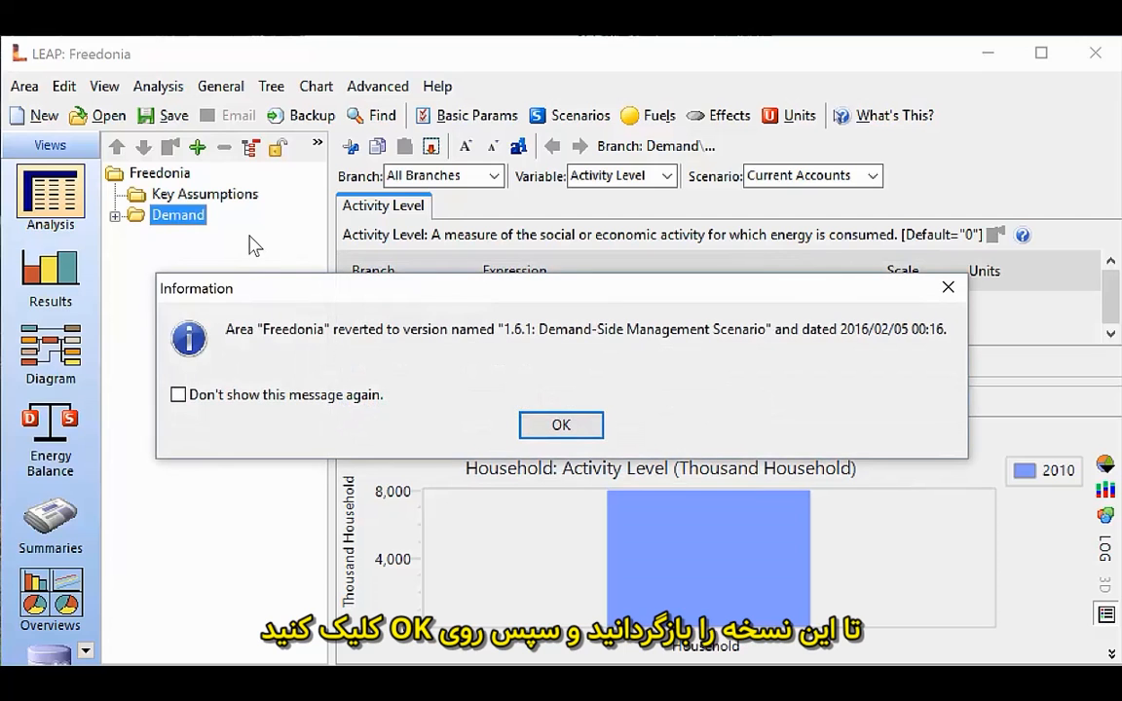
left_click(535, 428)
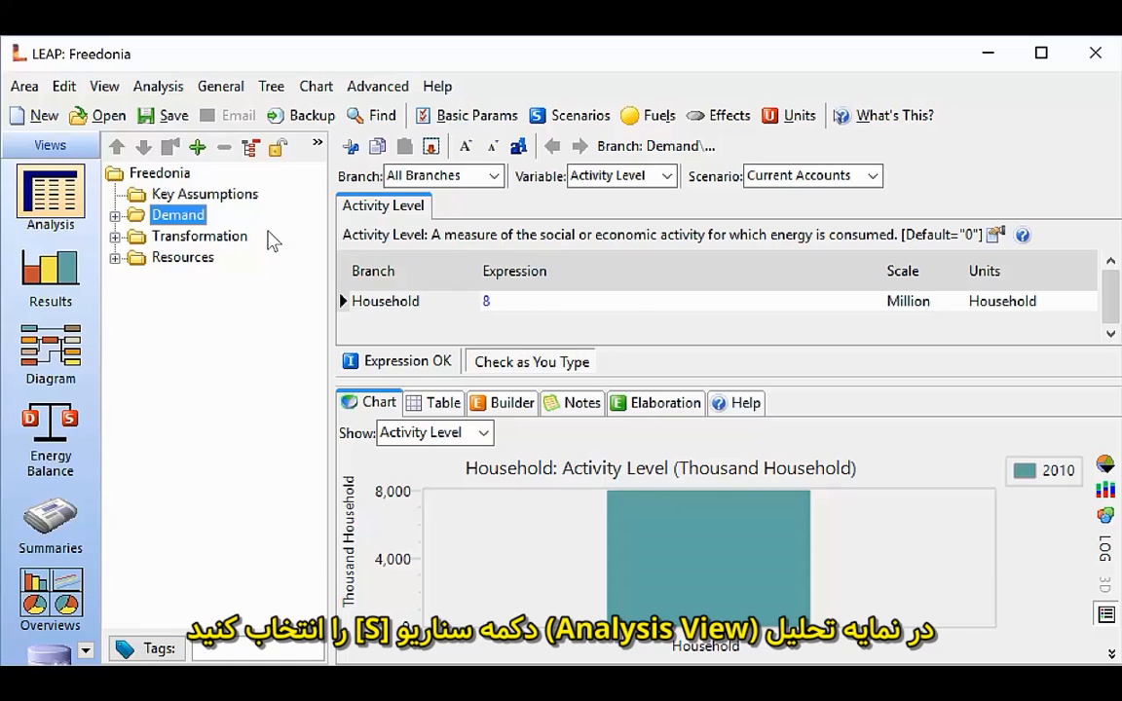
- Add a scenario named "Efficient Lighting" under the Reference scenario and set its abbreviation to LIGHT
left_click(573, 117)
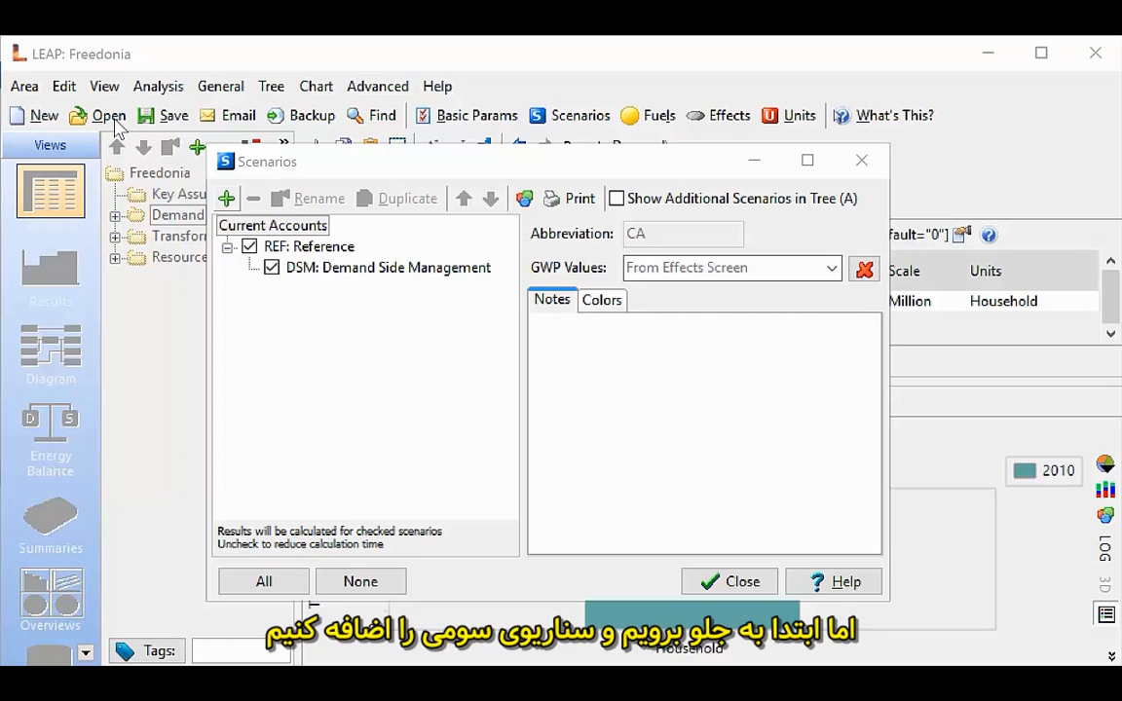
left_click(261, 245)
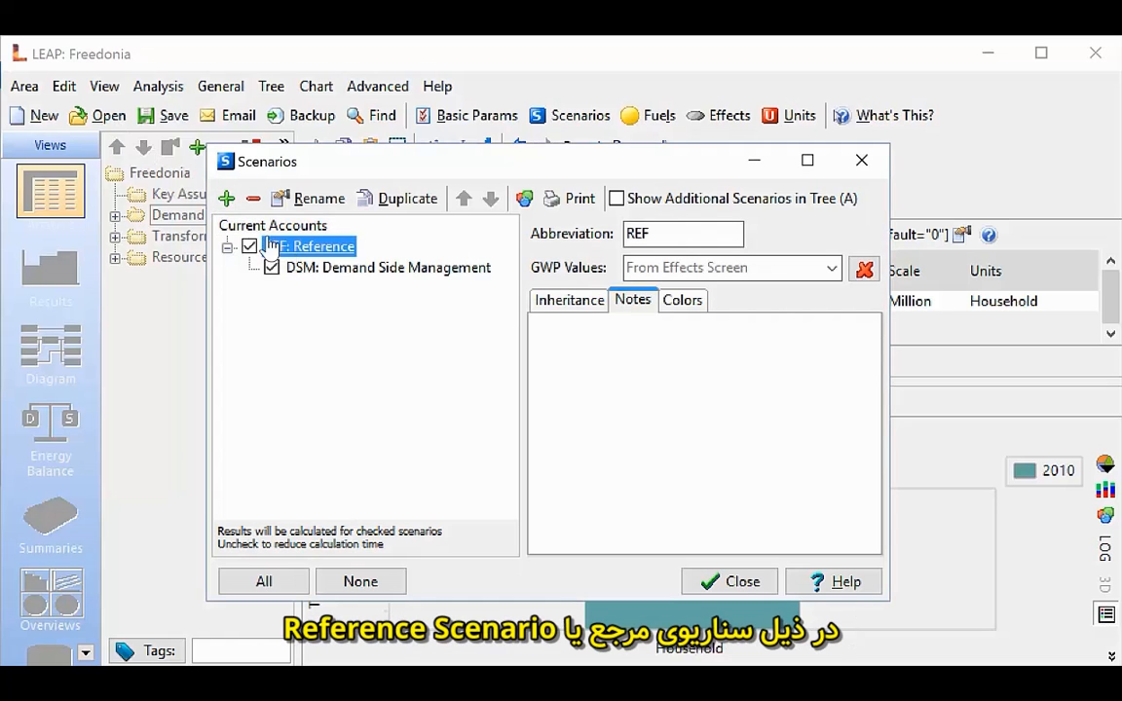
left_click(226, 199)
type("Efficient Lighting")
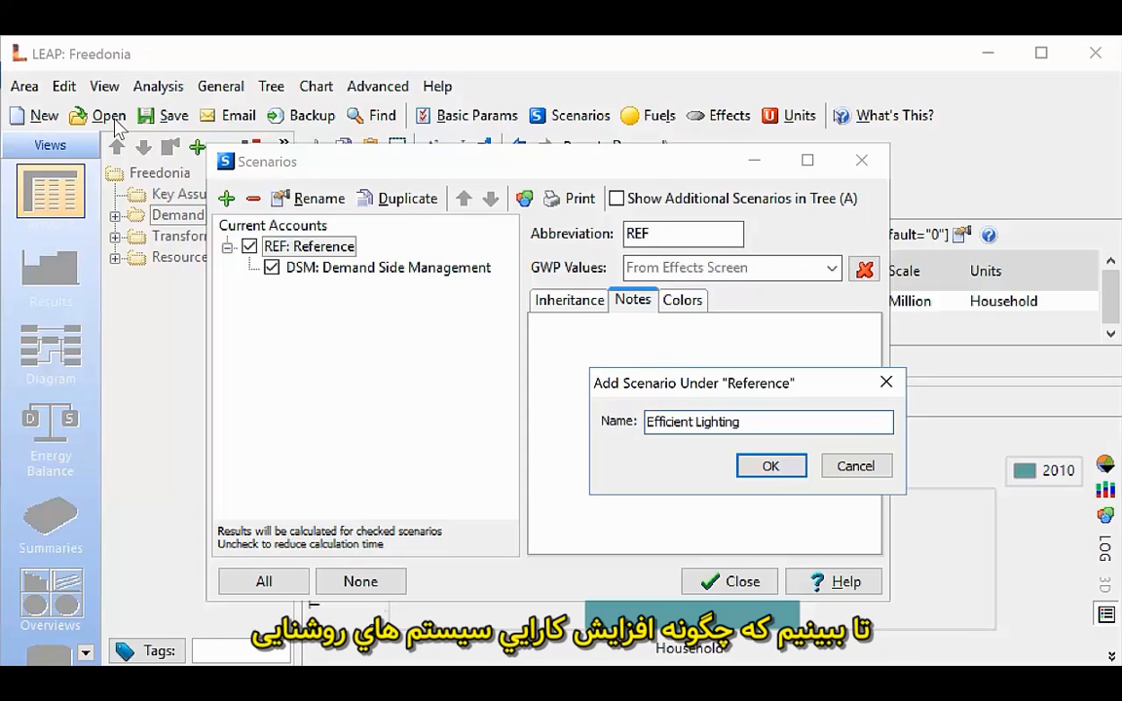
left_click(757, 468)
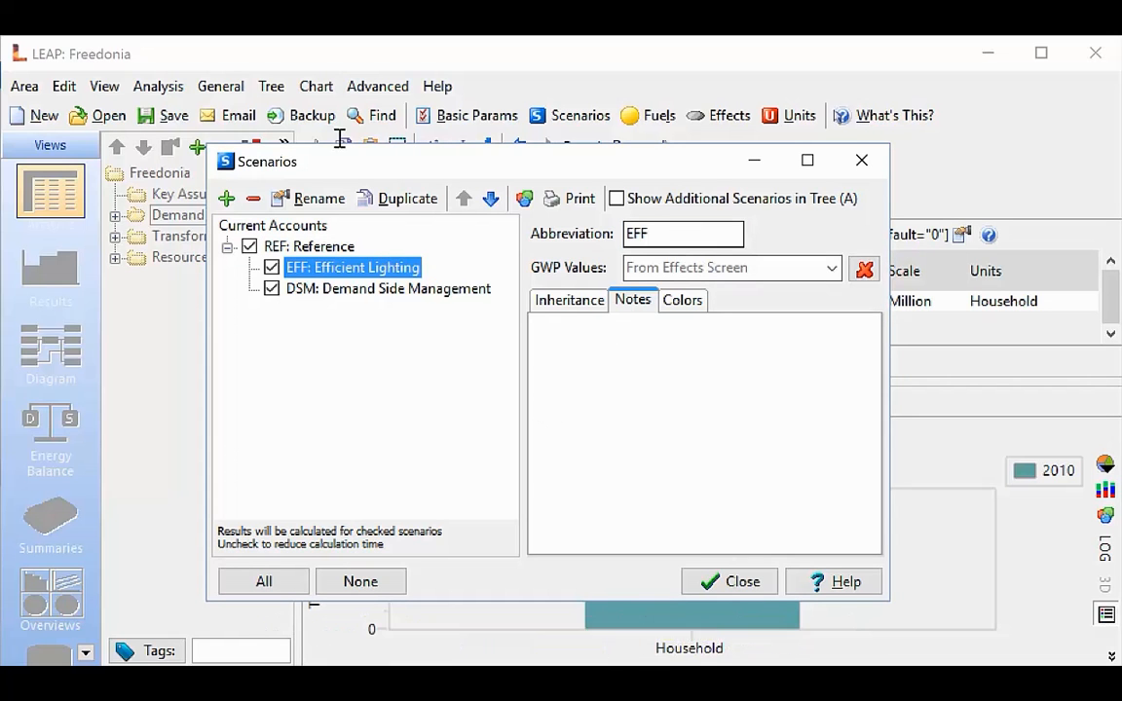
key("Tab")
type("LIGHT")
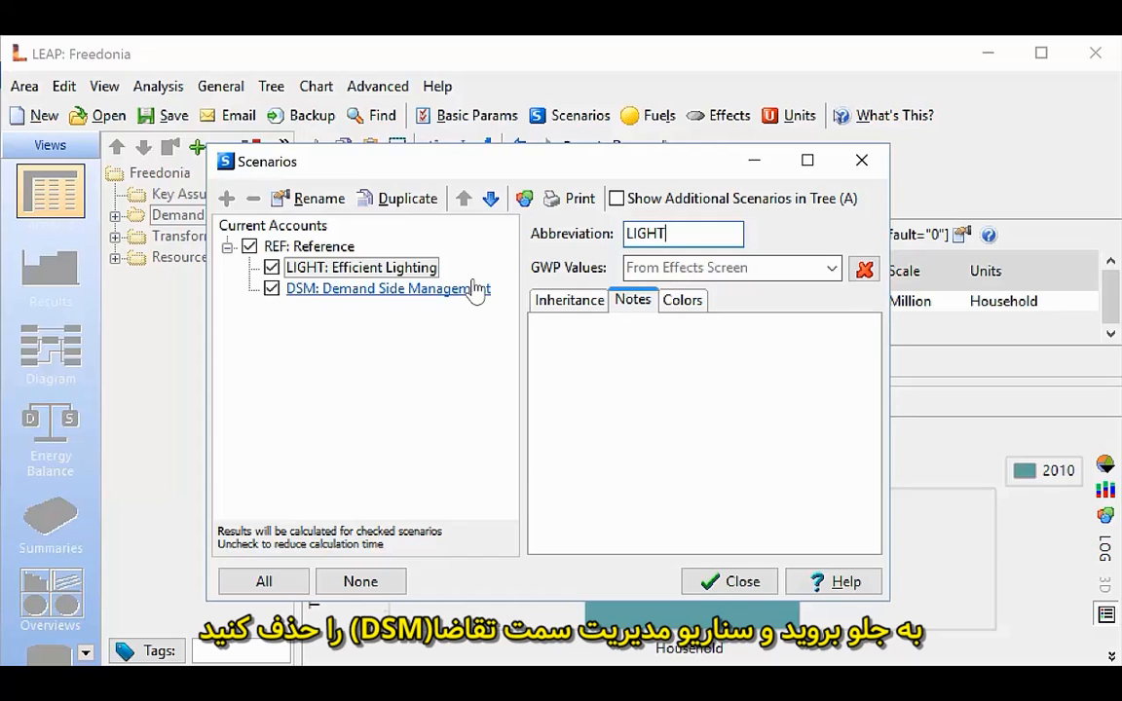
- Delete the Demand Side Management scenario together with its data
left_click(441, 290)
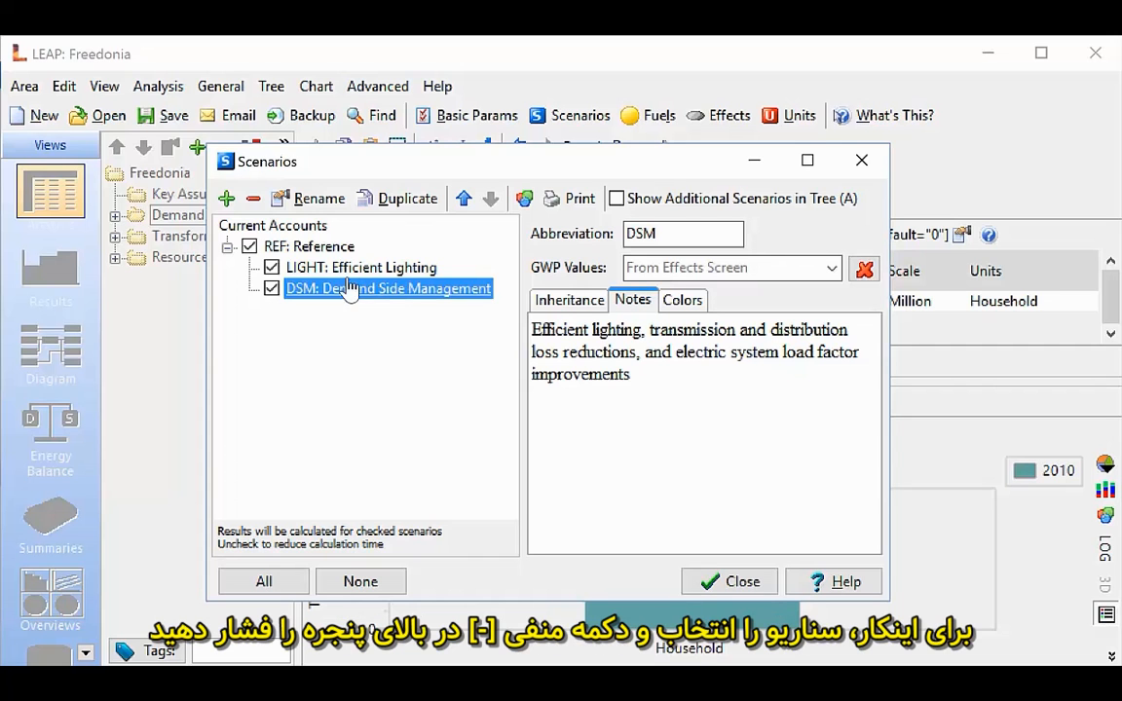
left_click(257, 201)
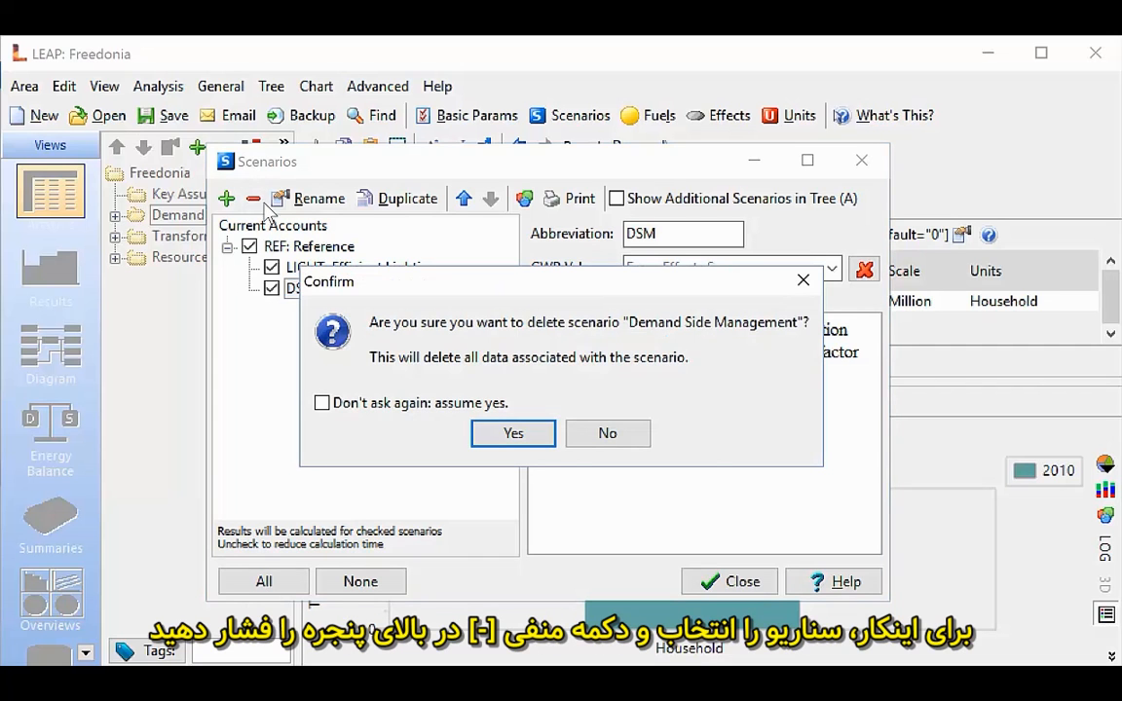
left_click(512, 435)
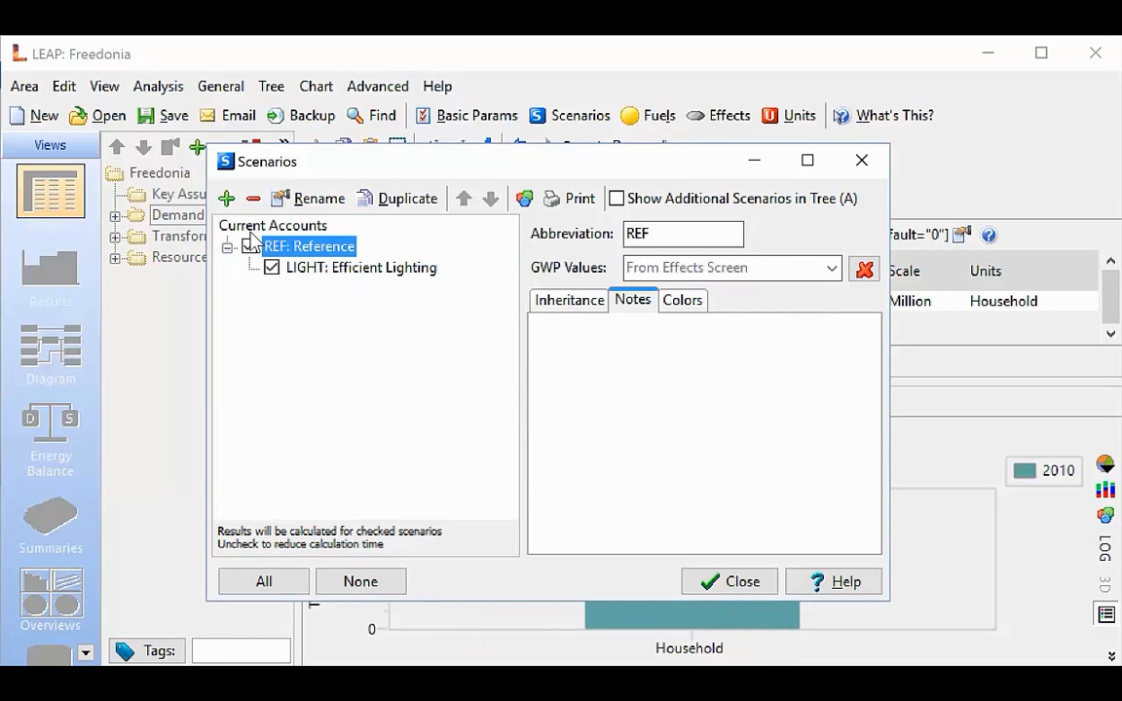
- Add the note "Increase Efficient Lighting by 25% by 2040" to the Efficient Lighting scenario and close the scenario manager
left_click(426, 271)
left_click(555, 301)
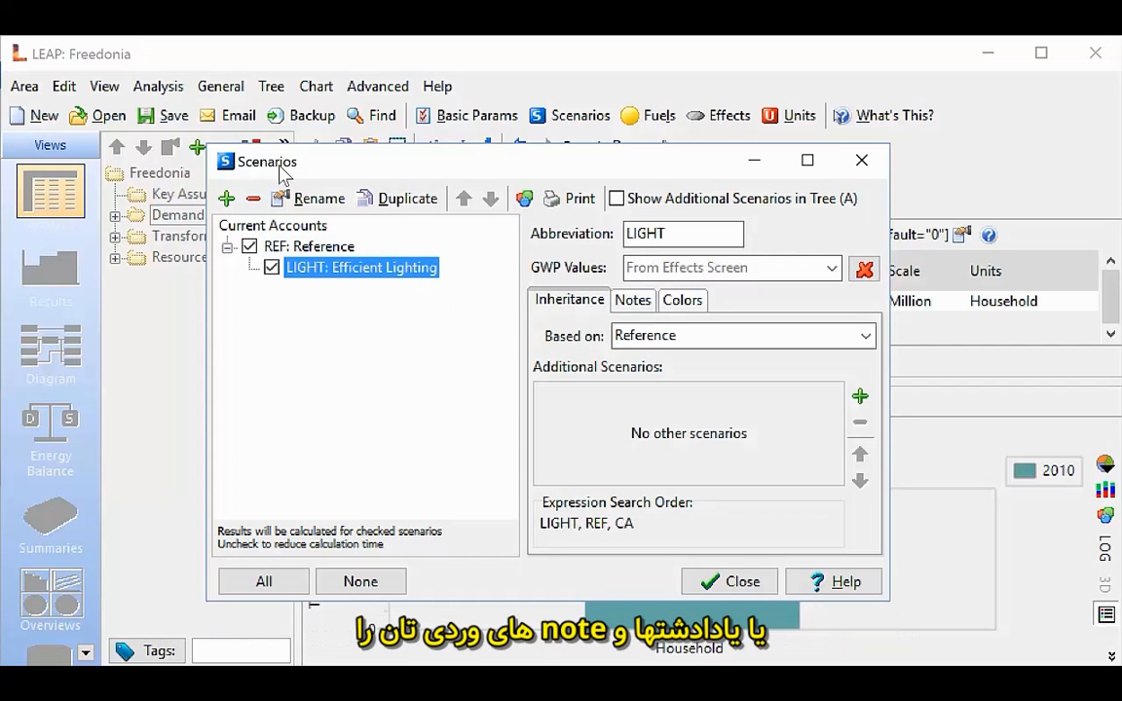
left_click(631, 301)
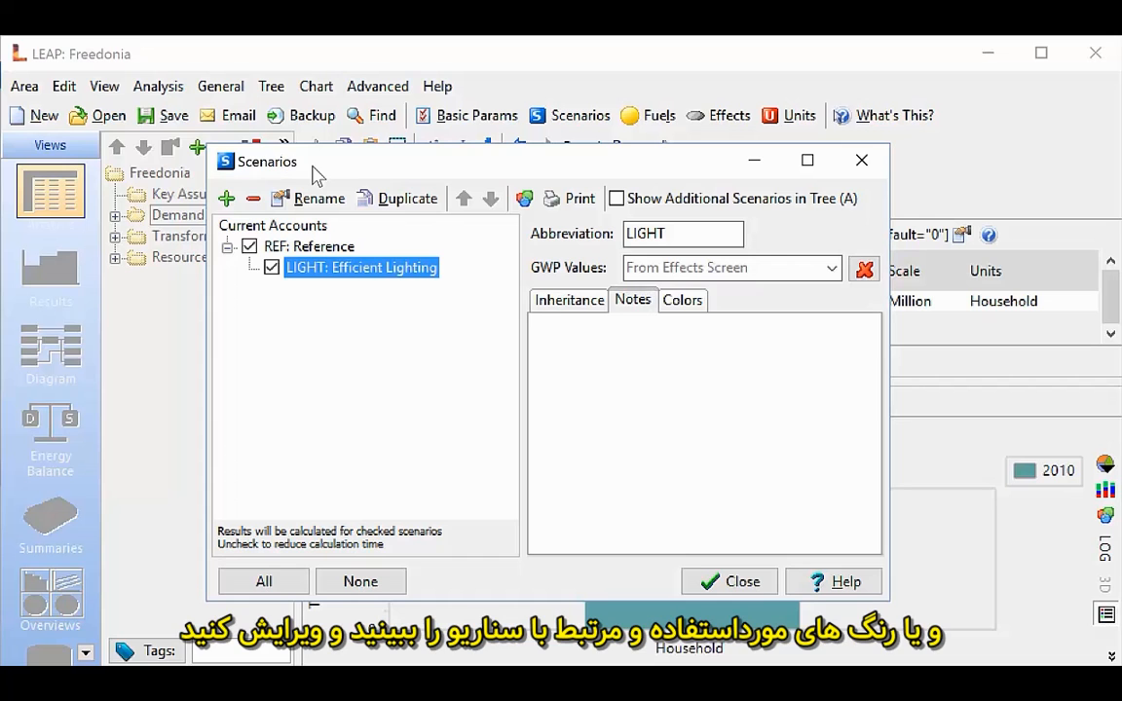
left_click(682, 302)
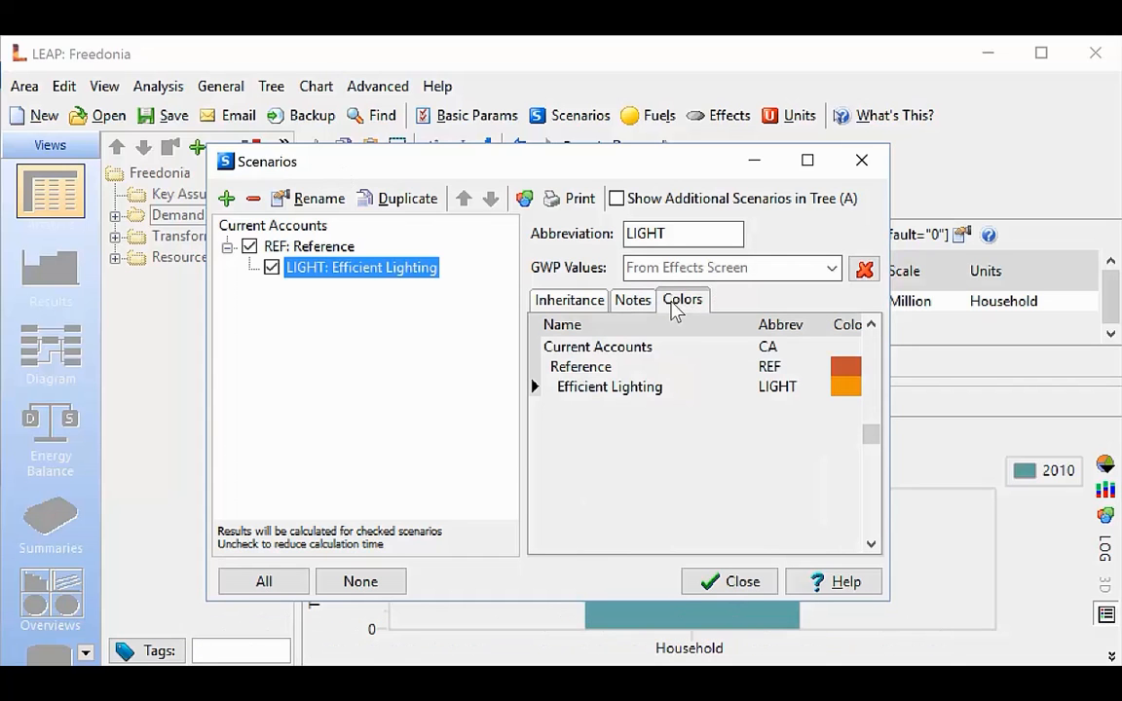
left_click(635, 304)
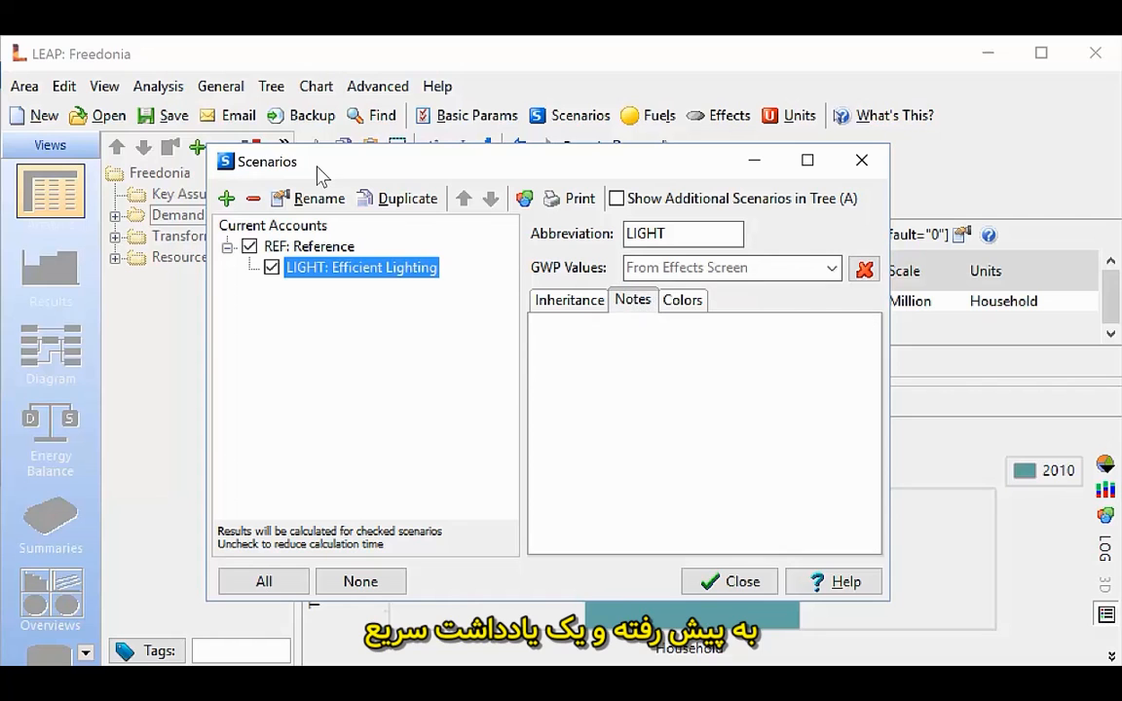
left_click(613, 333)
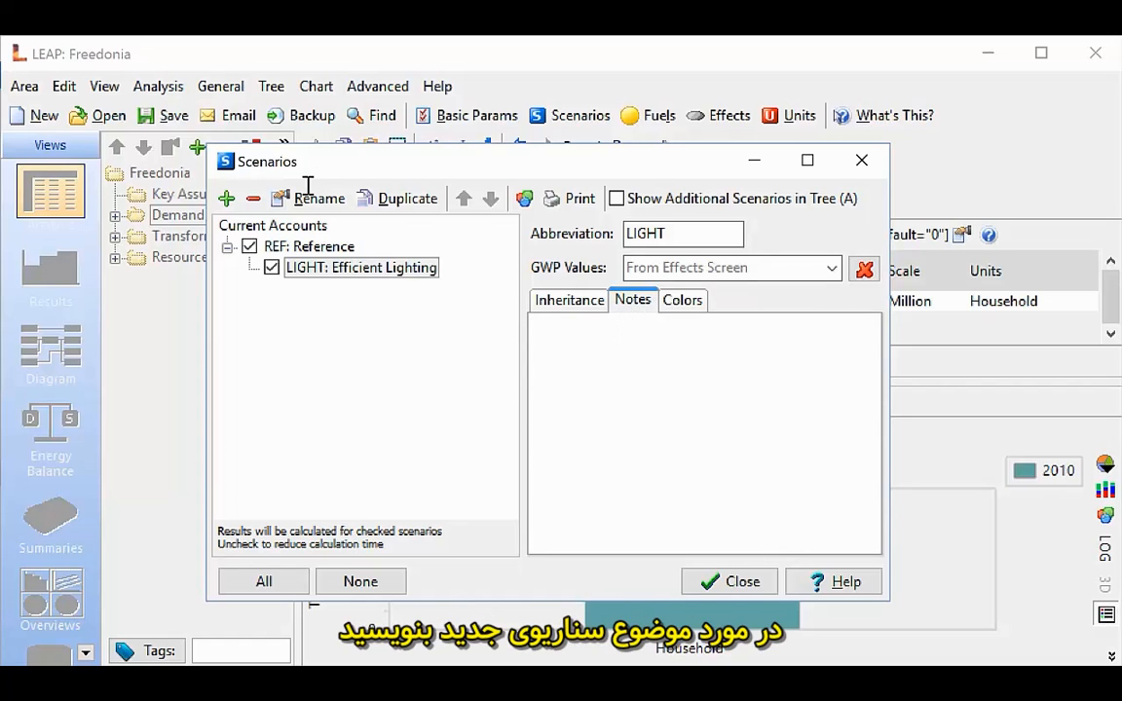
type("Increase Efficient Lighting by 25% by 2040")
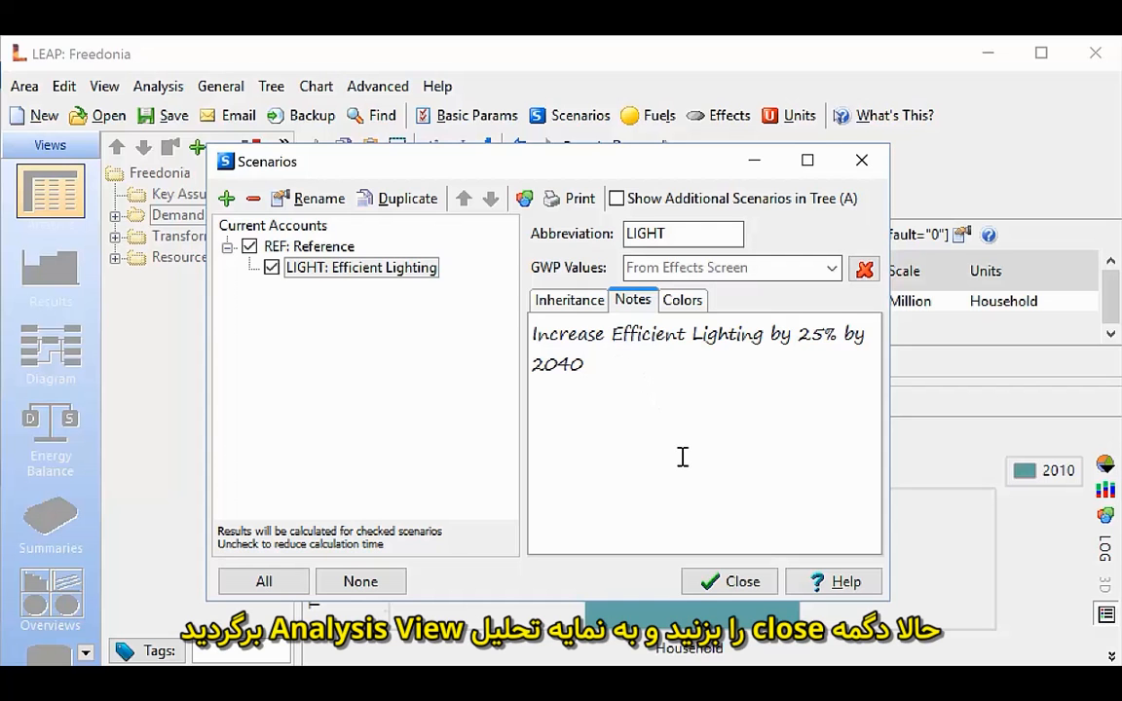
left_click(726, 577)
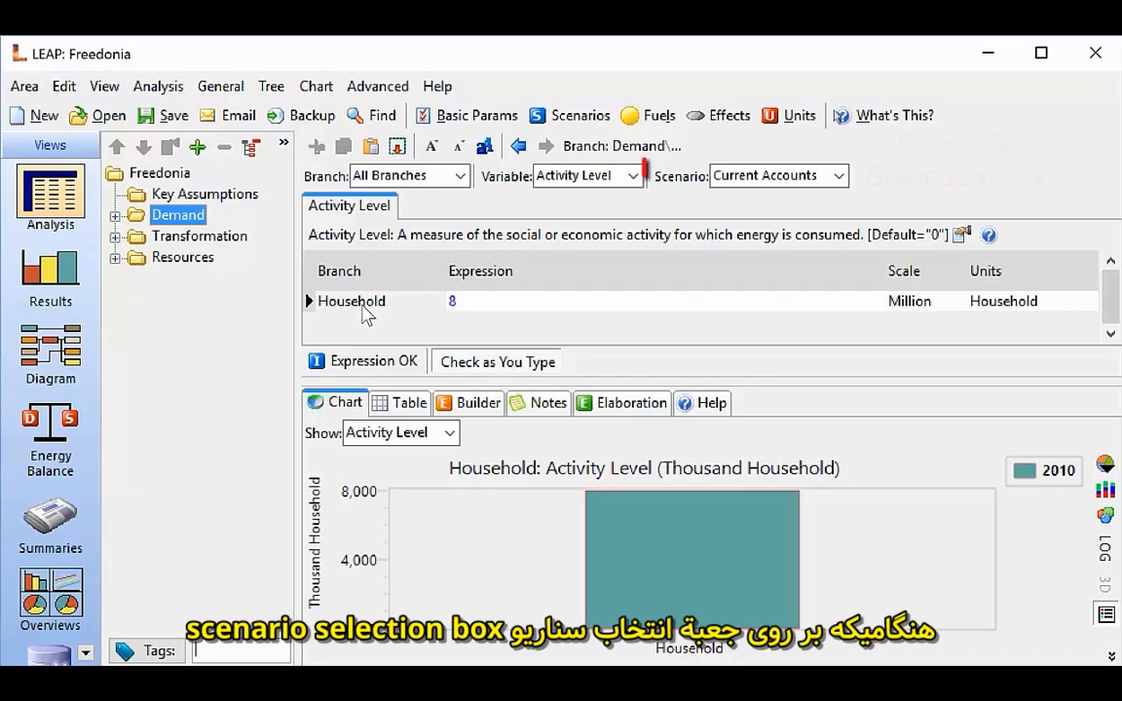
- Look over the scenarios available for selection in the Analysis view, keeping Current Accounts selected
left_click(838, 175)
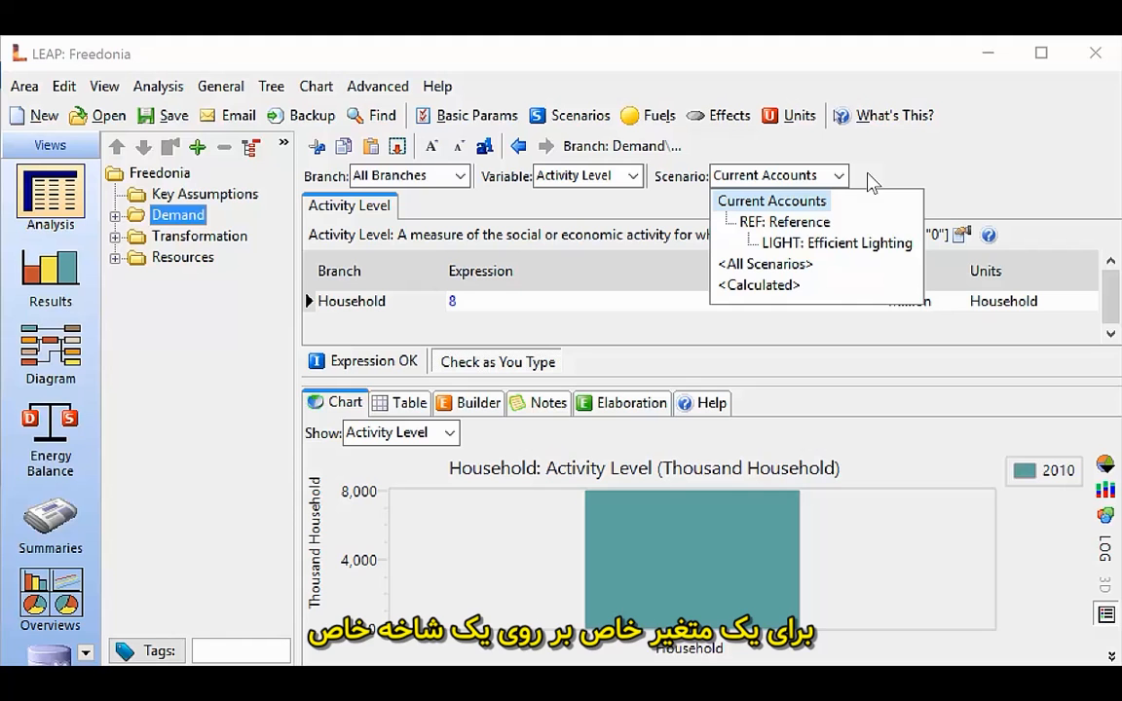
left_click(870, 182)
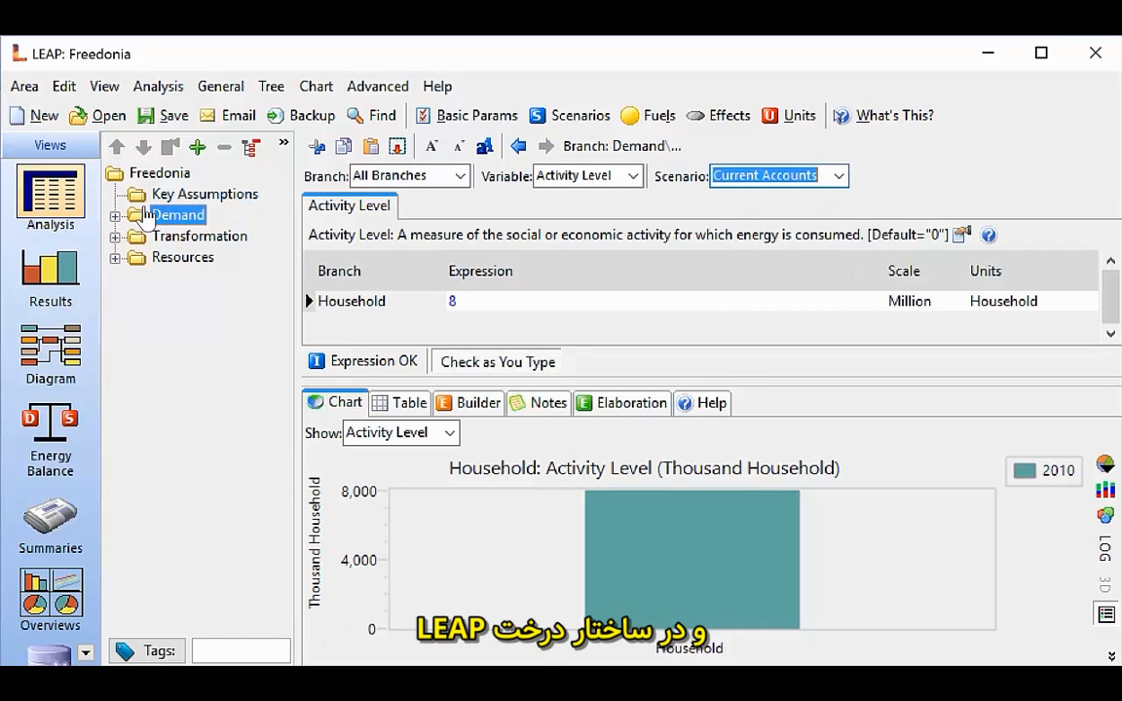
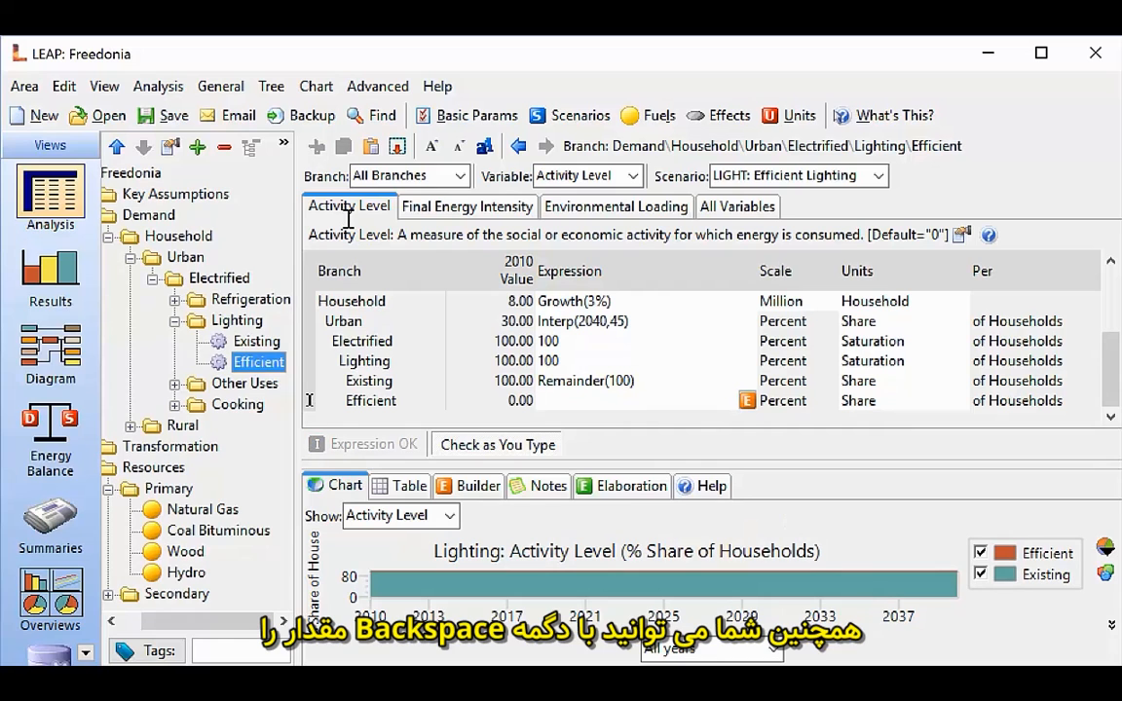
- Set the Activity Level expression of the urban Efficient lighting branch to Interp(2012,0,2040,25) in the Efficient Lighting scenario
key("Return")
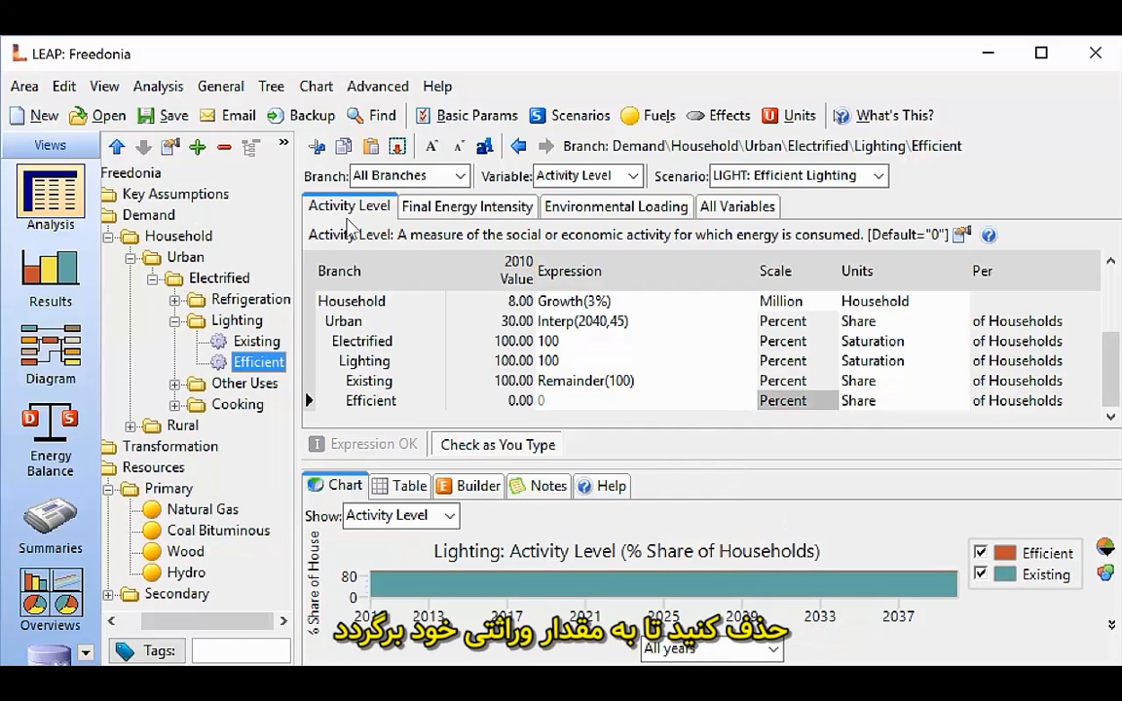
key("Left")
type("interp(2012,0,2040,25)")
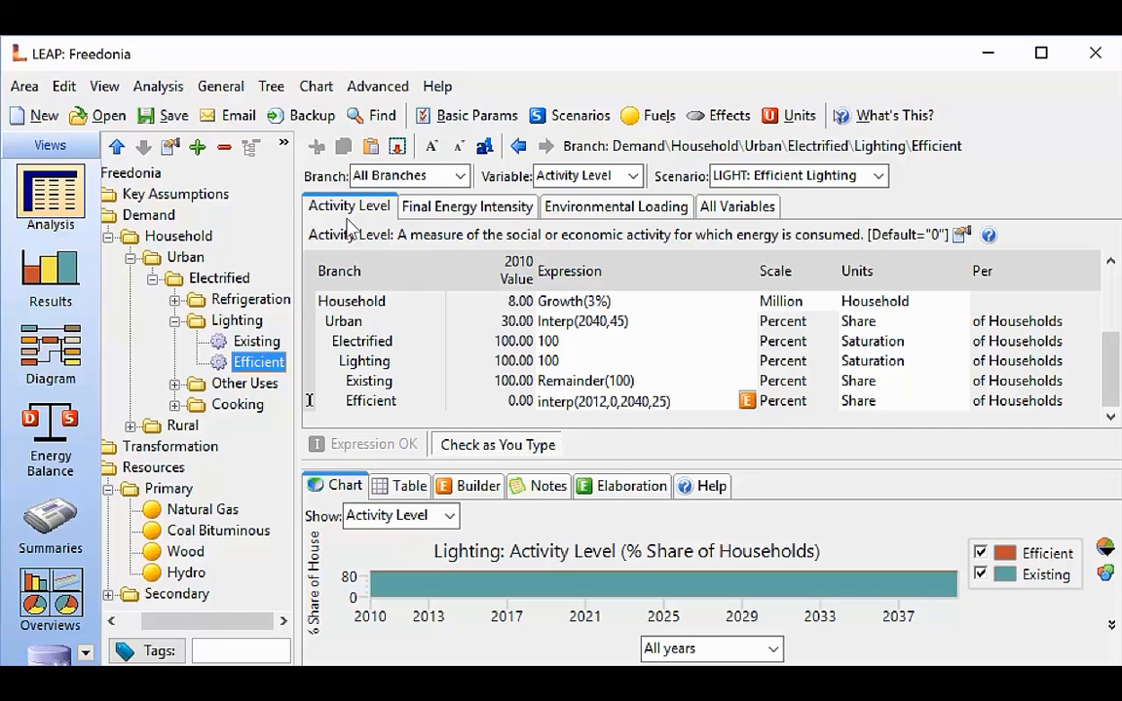
key("Return")
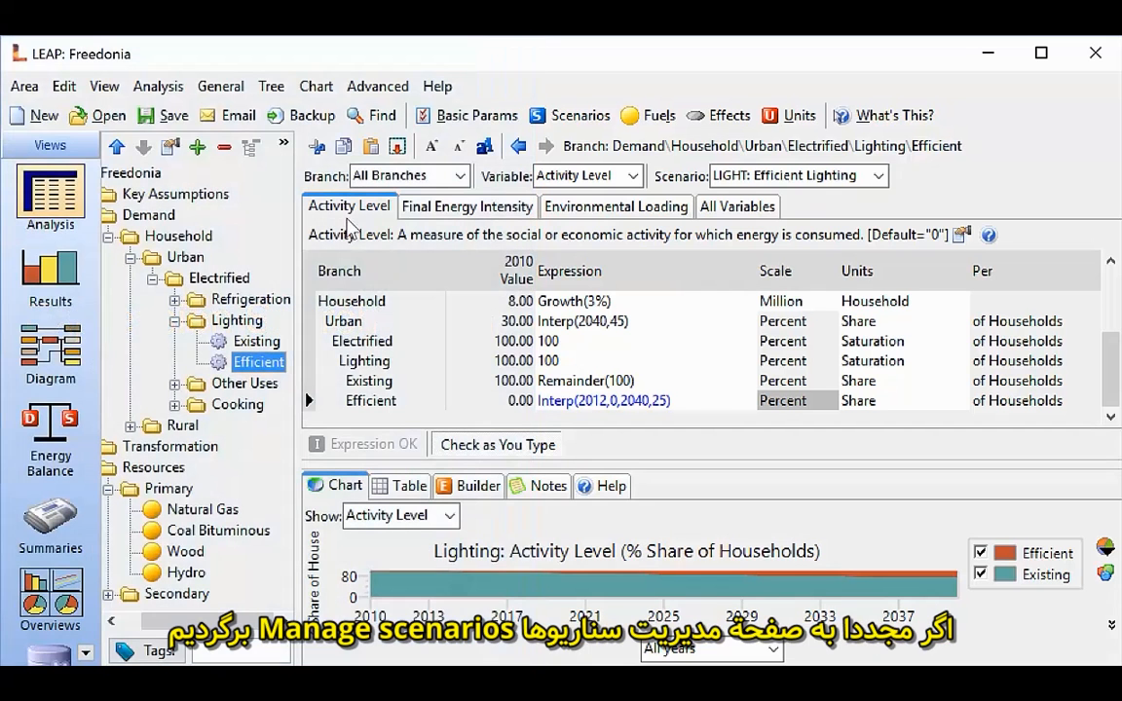
- Review the inheritance and expression search order of the Efficient Lighting scenario in the scenario manager
left_click(571, 115)
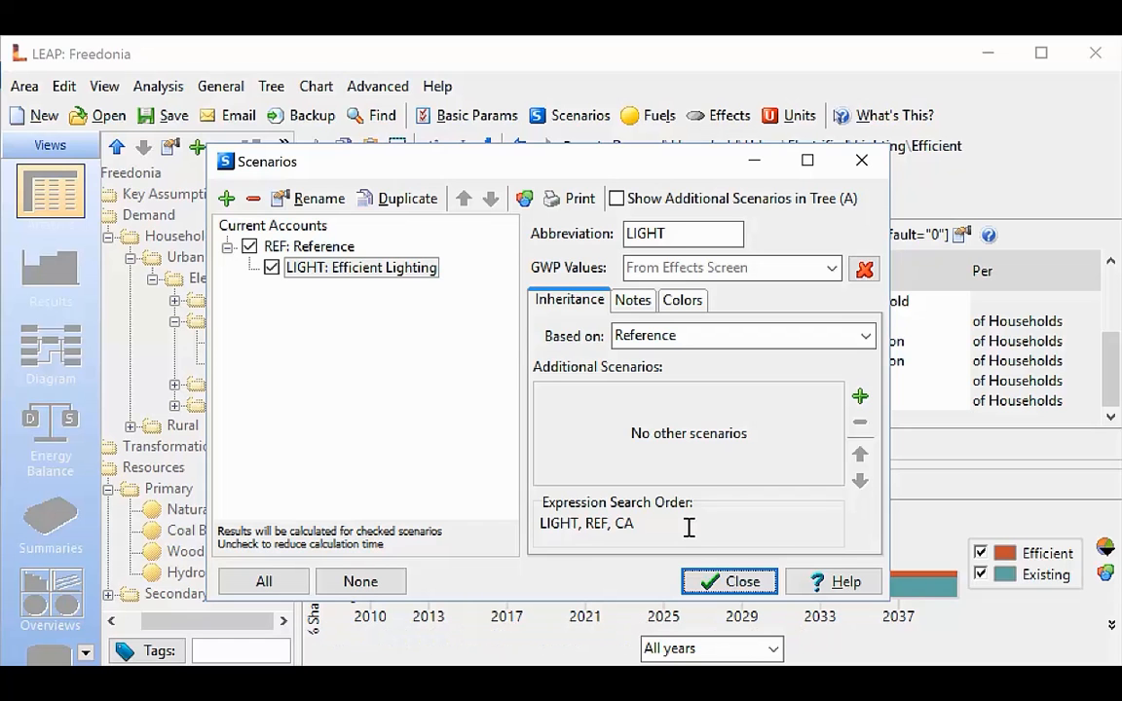
left_click(729, 582)
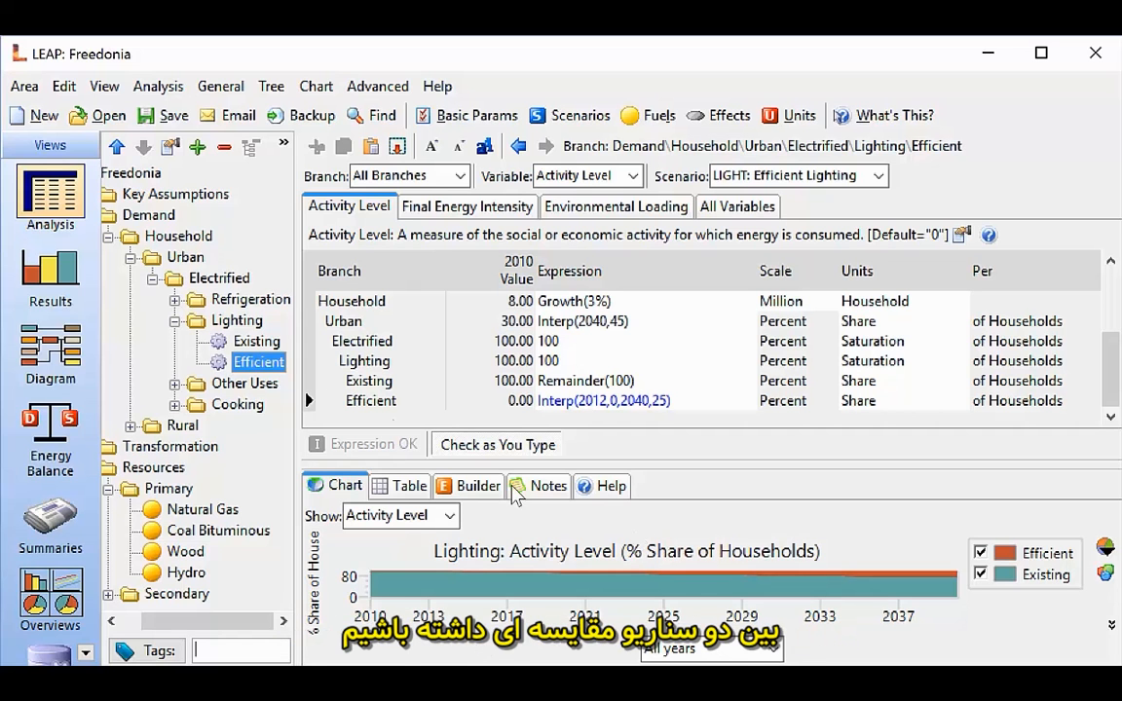
- Show the Energy Demand Final Units results chart for all scenarios to compare Efficient Lighting with Reference
left_click(50, 265)
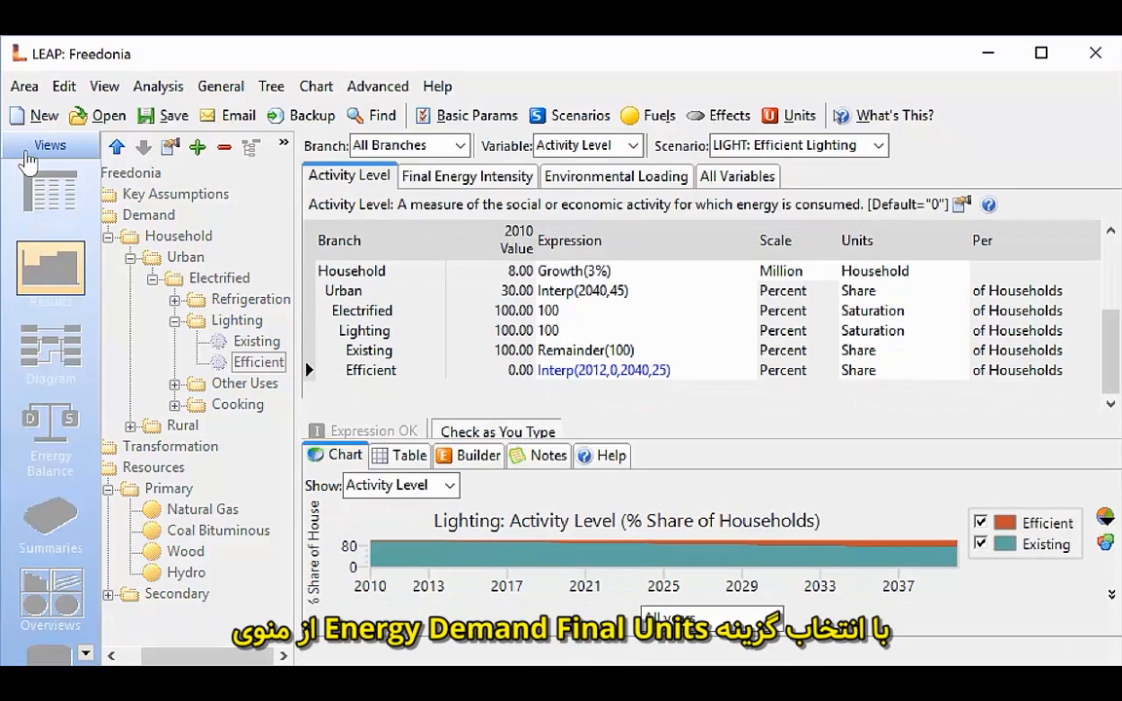
left_click(343, 156)
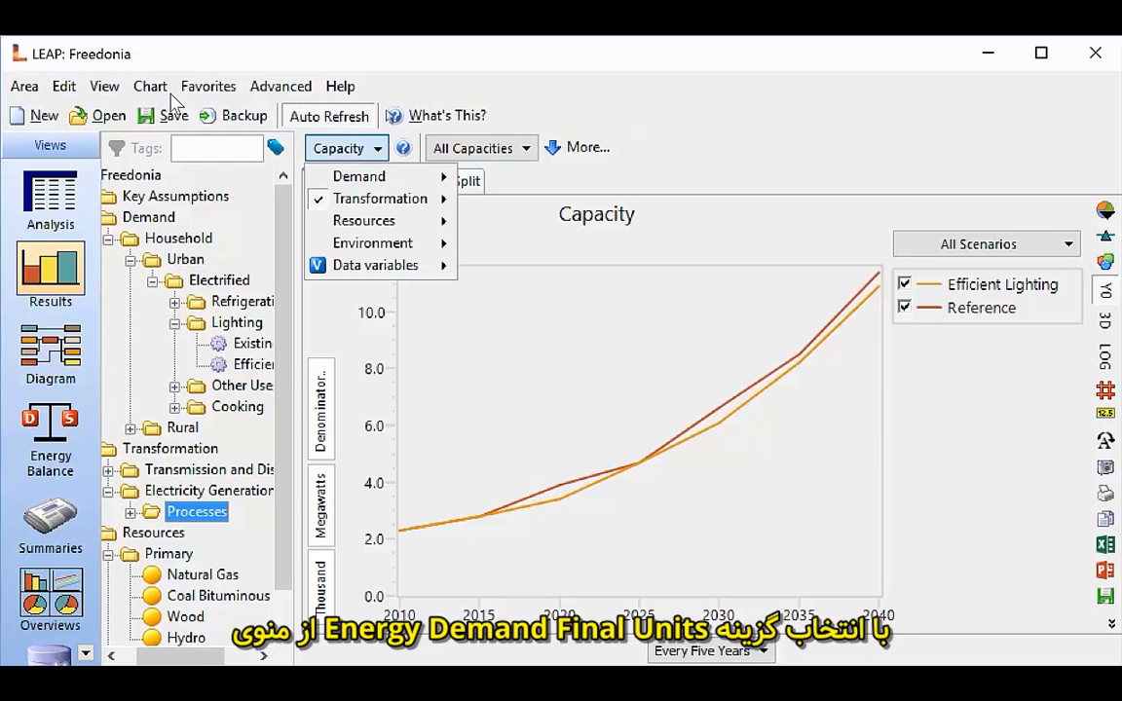
mouse_move(351, 176)
left_click(492, 179)
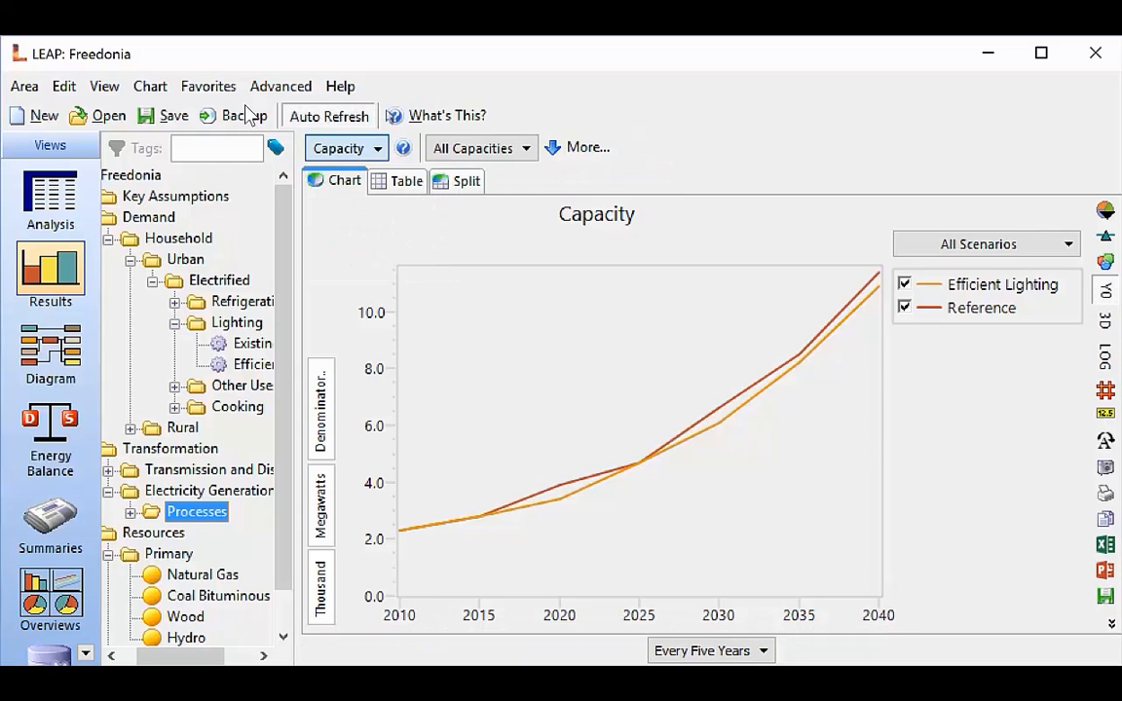
left_click(969, 243)
mouse_move(974, 280)
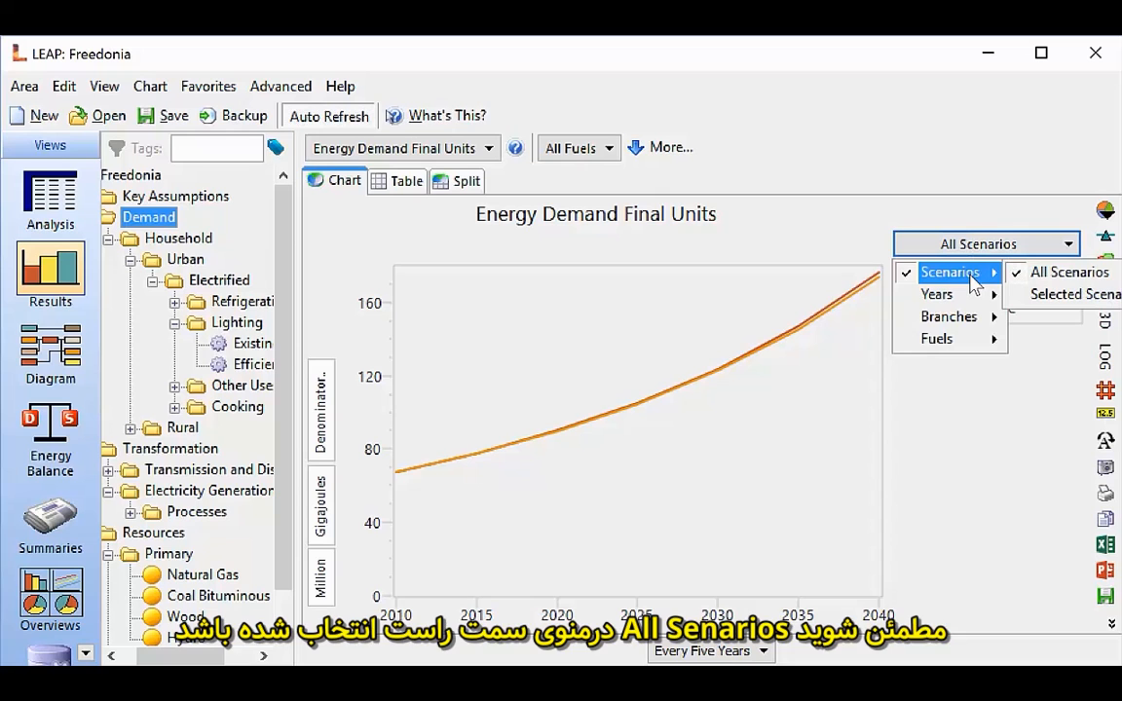
left_click(1033, 271)
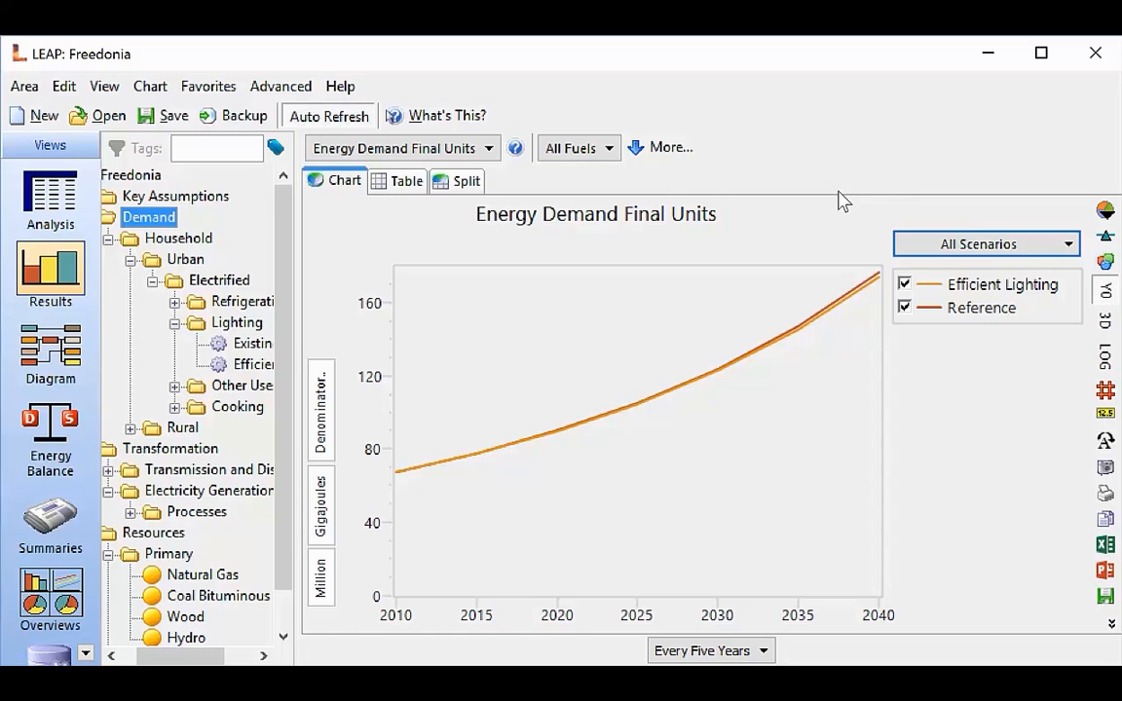
- Return to the Analysis view and add a scenario named "More Efficient Lighting" under the Reference scenario
left_click(73, 195)
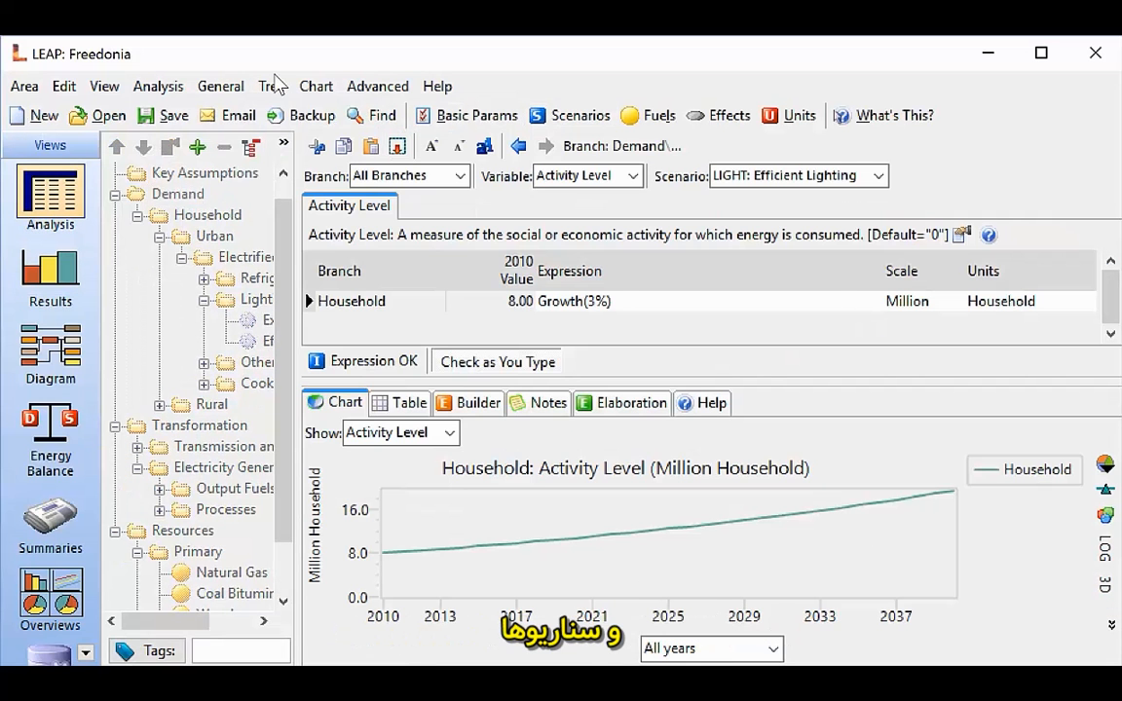
left_click(327, 250)
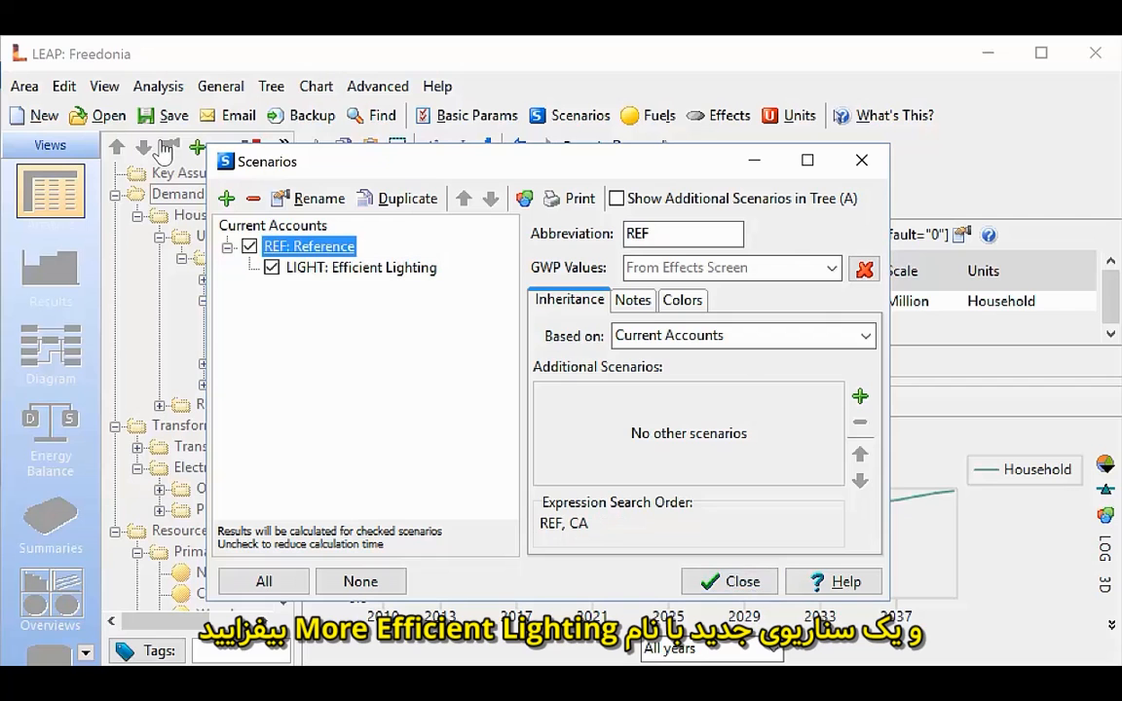
left_click(226, 197)
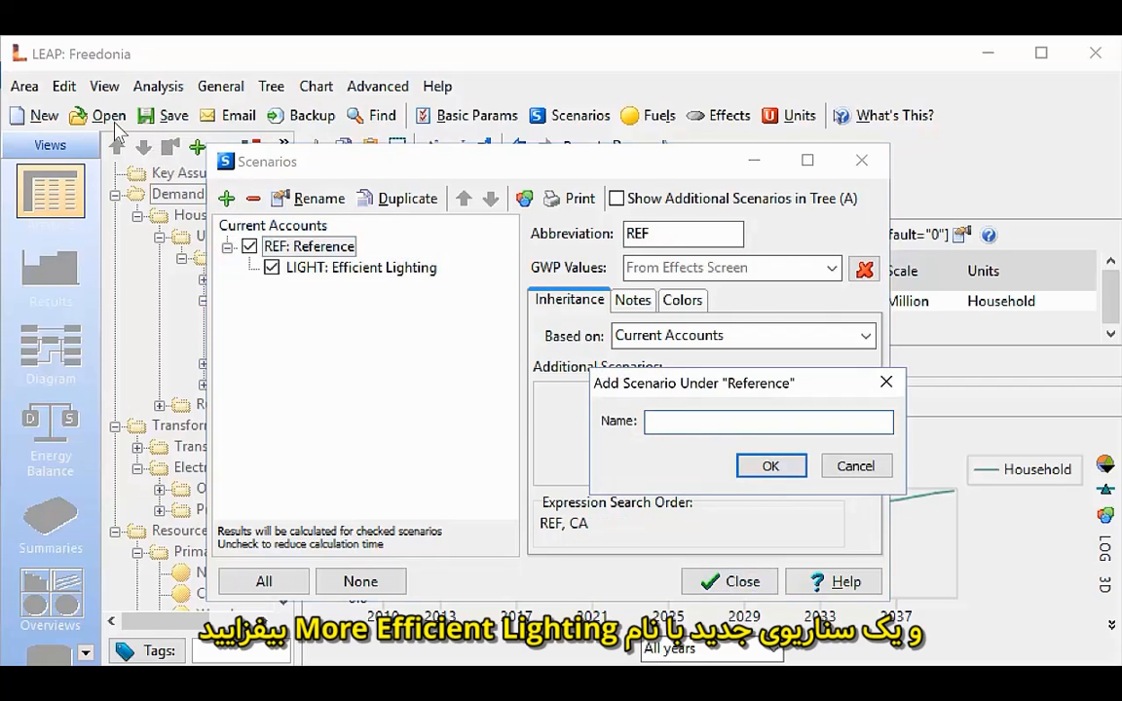
type("More Efficient Lighting")
key("Return")
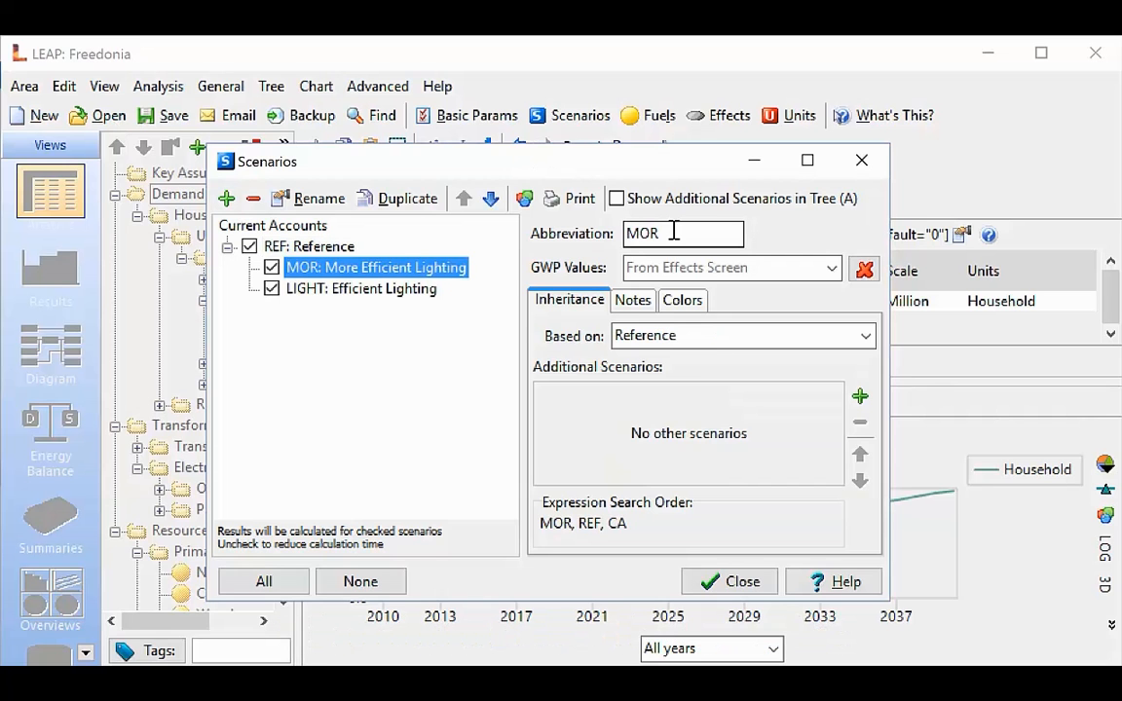
left_click(764, 588)
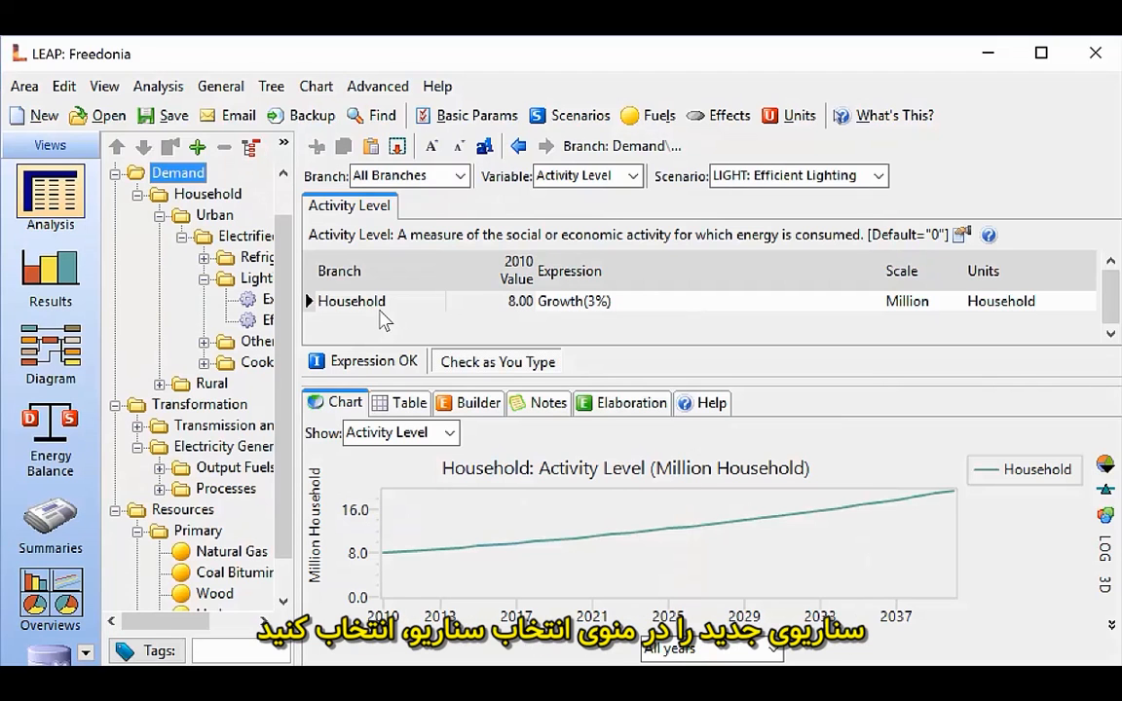
- In the More Efficient Lighting scenario, set the Activity Level expression of the urban Efficient lighting branch to Interp(2012,0,2040,75)
left_click(846, 175)
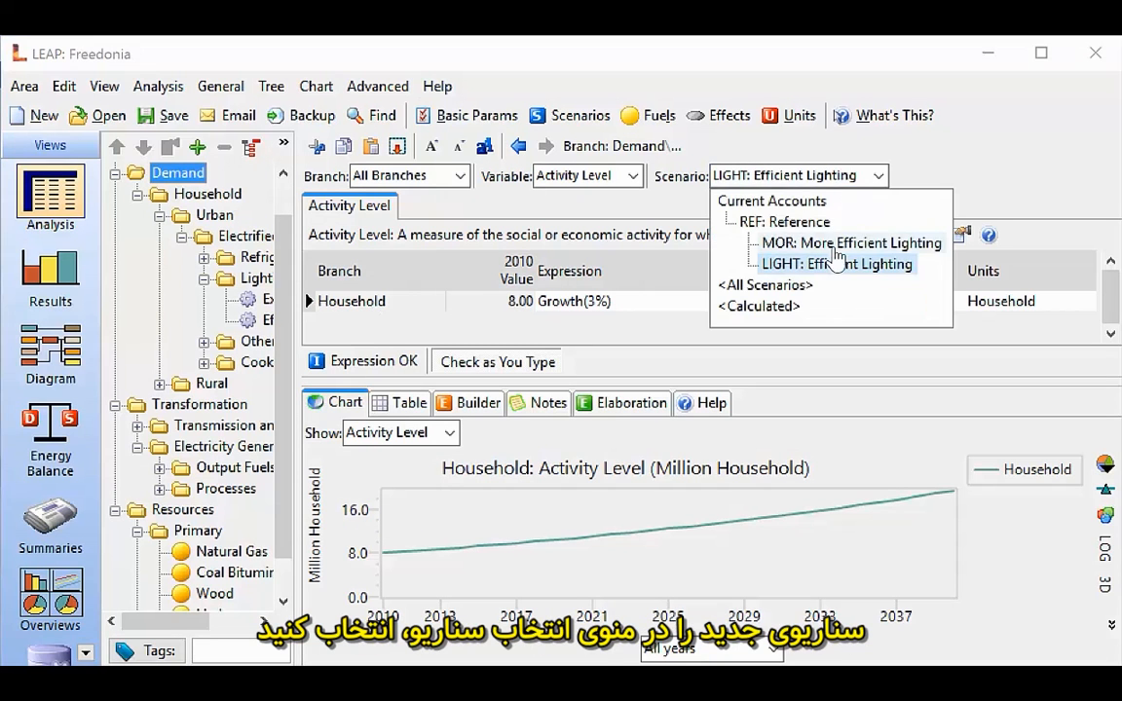
left_click(838, 242)
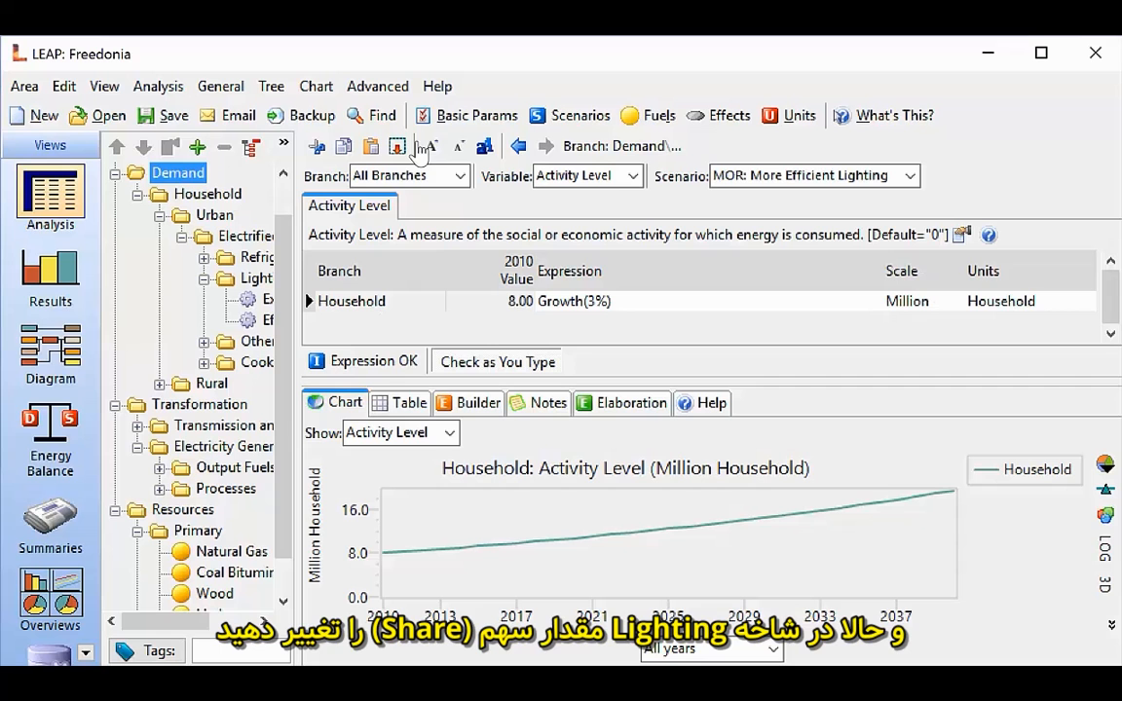
left_click(255, 278)
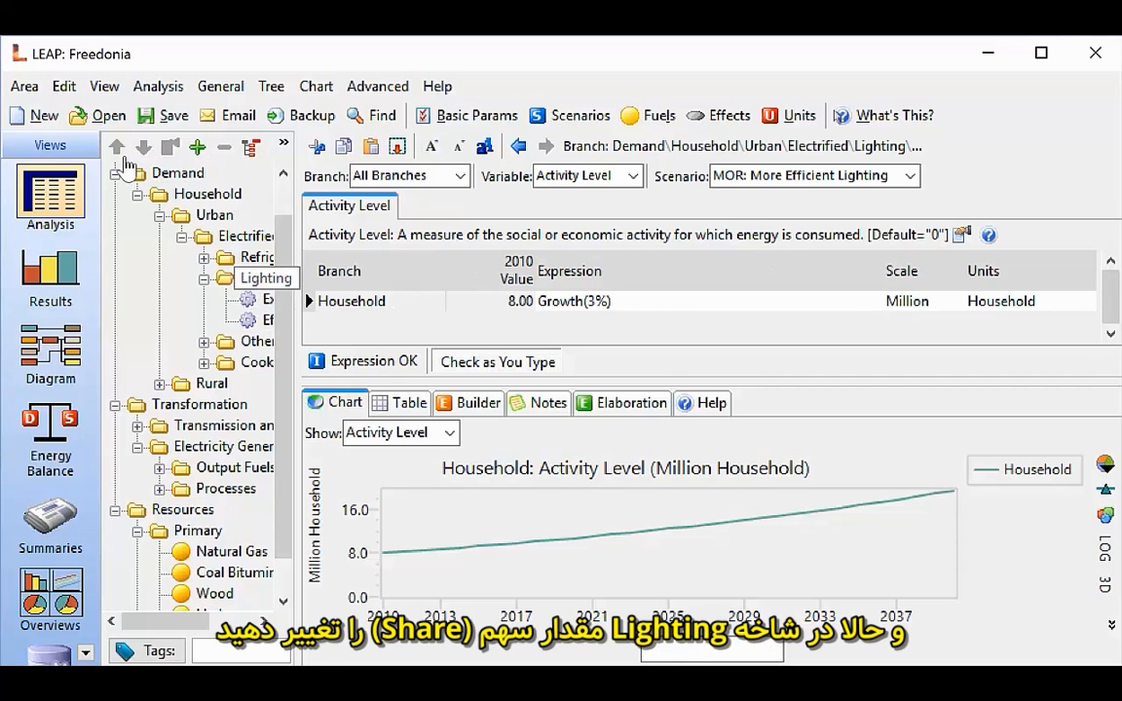
left_click(618, 407)
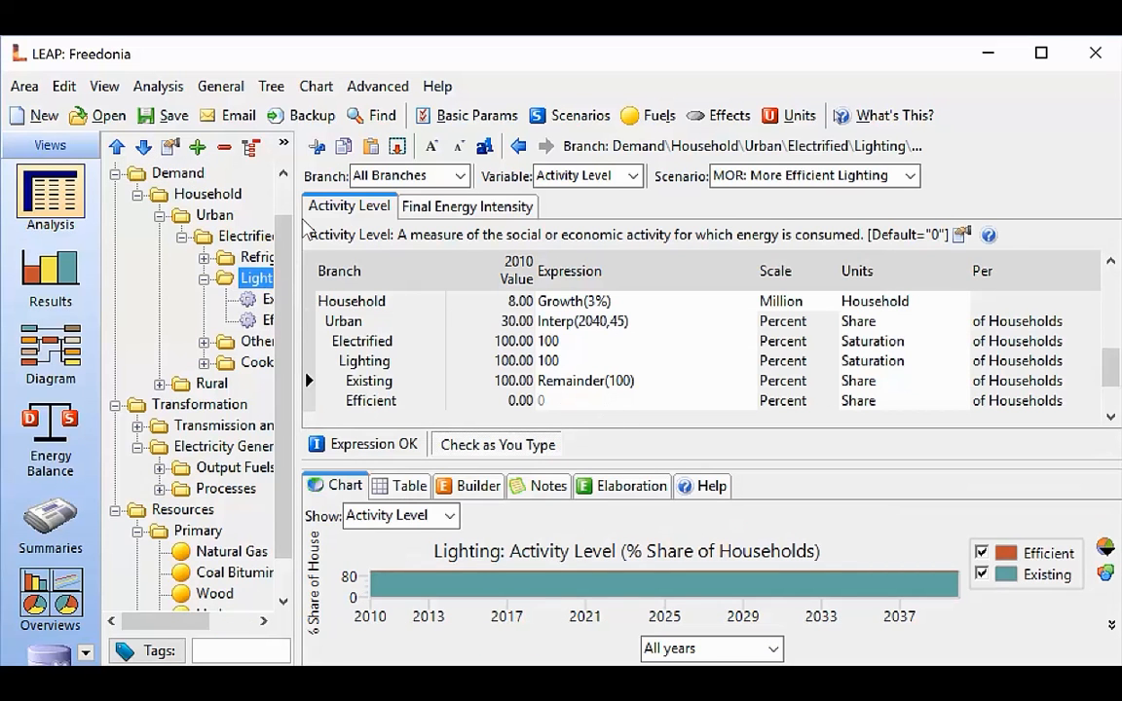
type("Interp(")
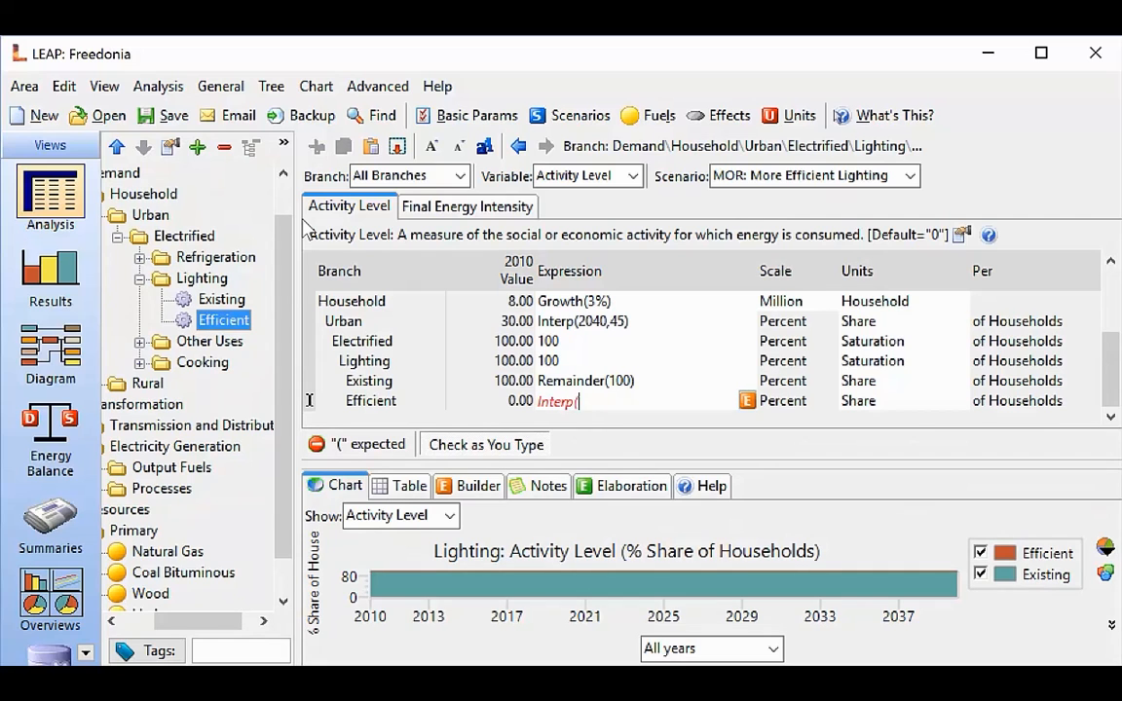
type("2012,0,2040,75)")
key("Return")
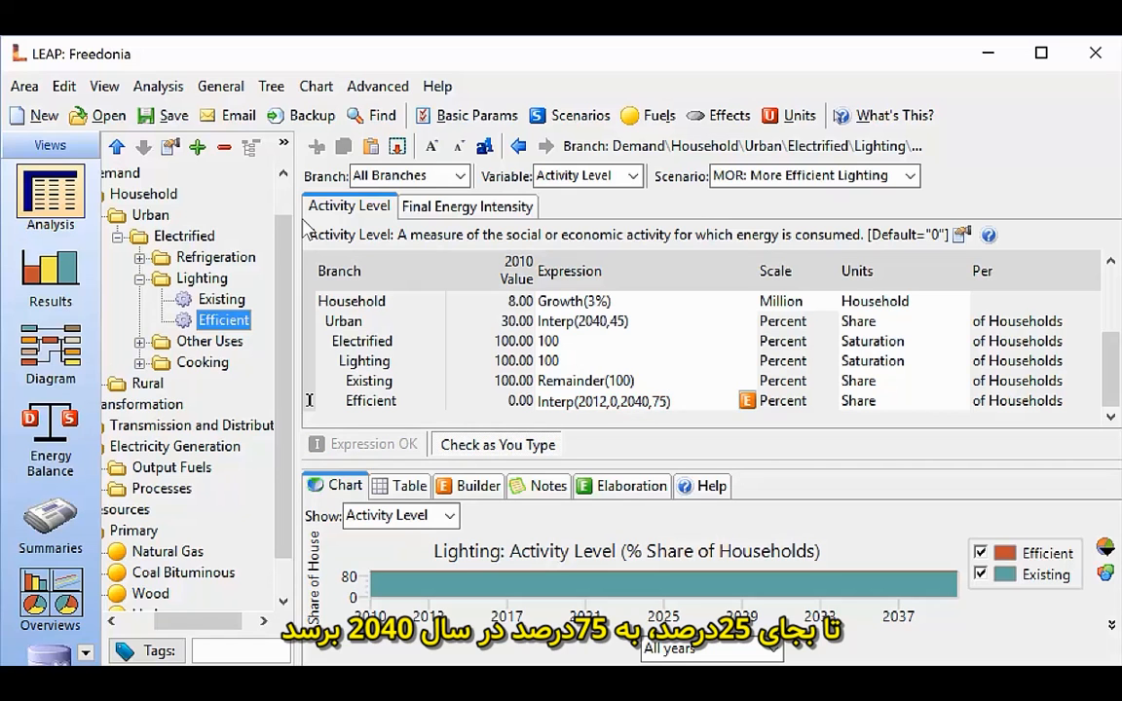
- Compare the Energy Demand Final Units results of all scenarios, switching from the table to the chart
left_click(43, 265)
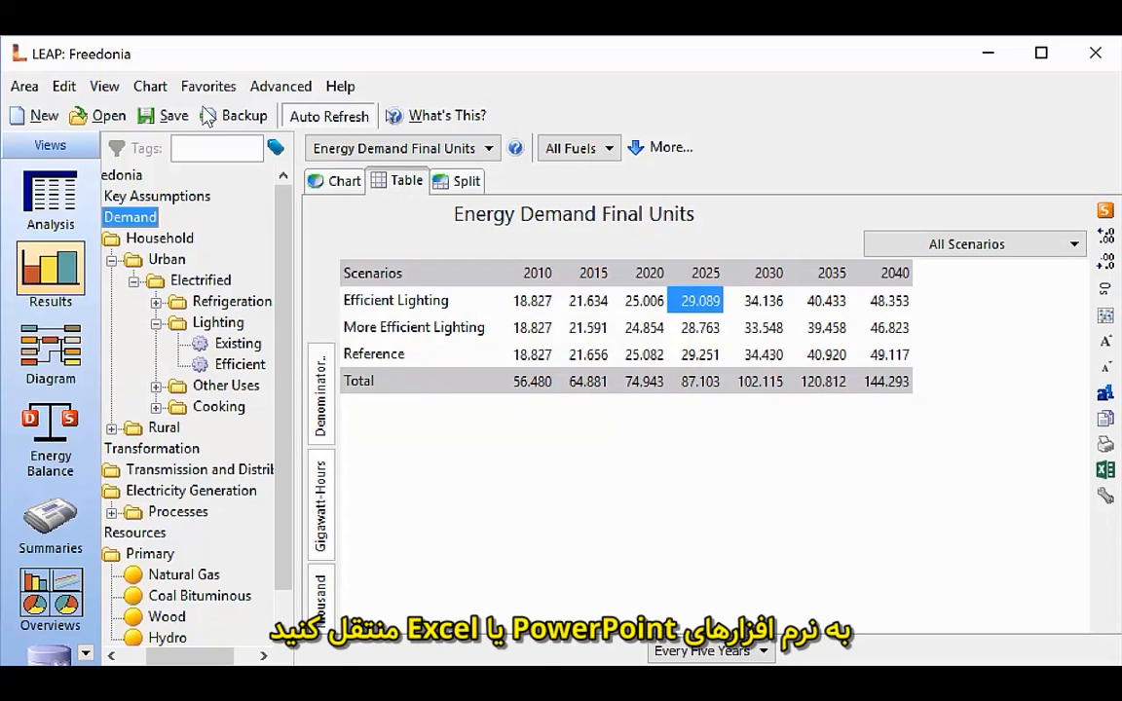
left_click(345, 182)
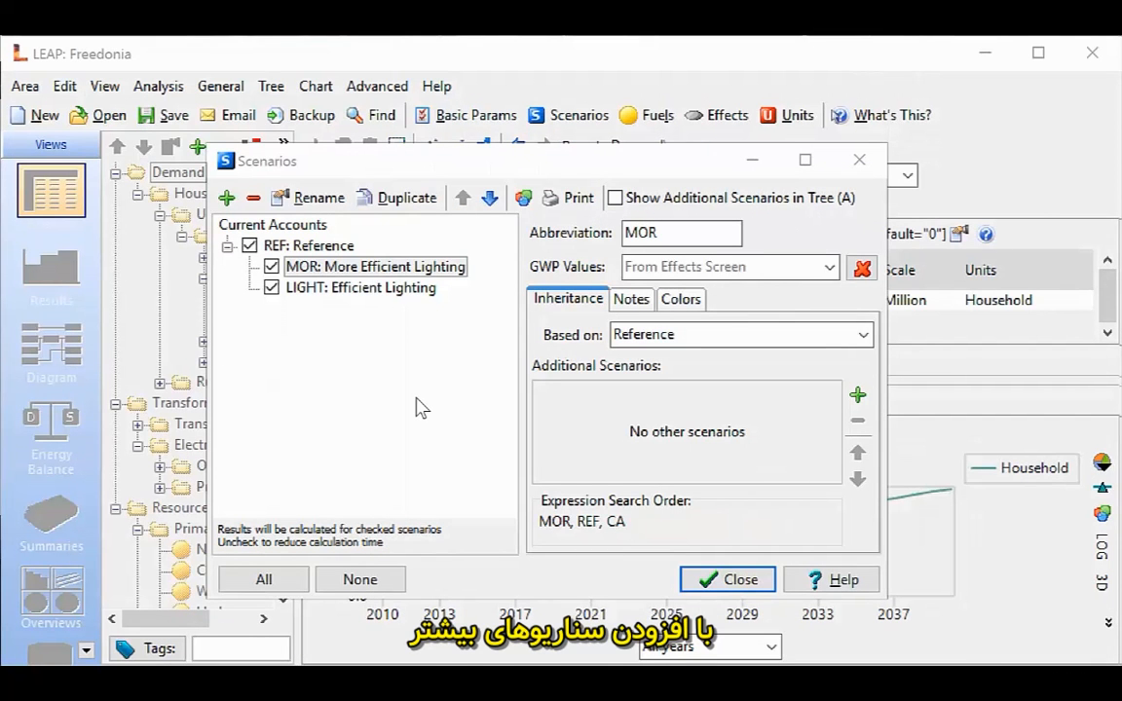
- In the scenario manager, exclude Reference, More Efficient Lighting and Efficient Lighting from calculation one at a time, including each again
left_click(249, 245)
left_click(250, 245)
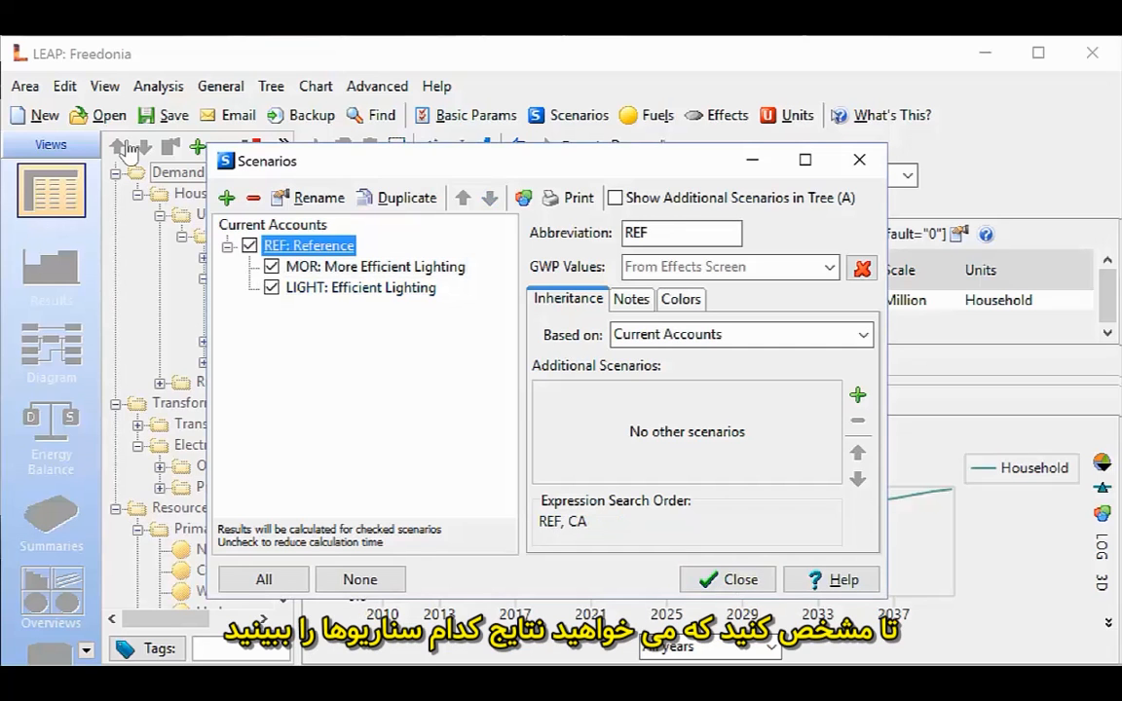
left_click(271, 267)
left_click(271, 267)
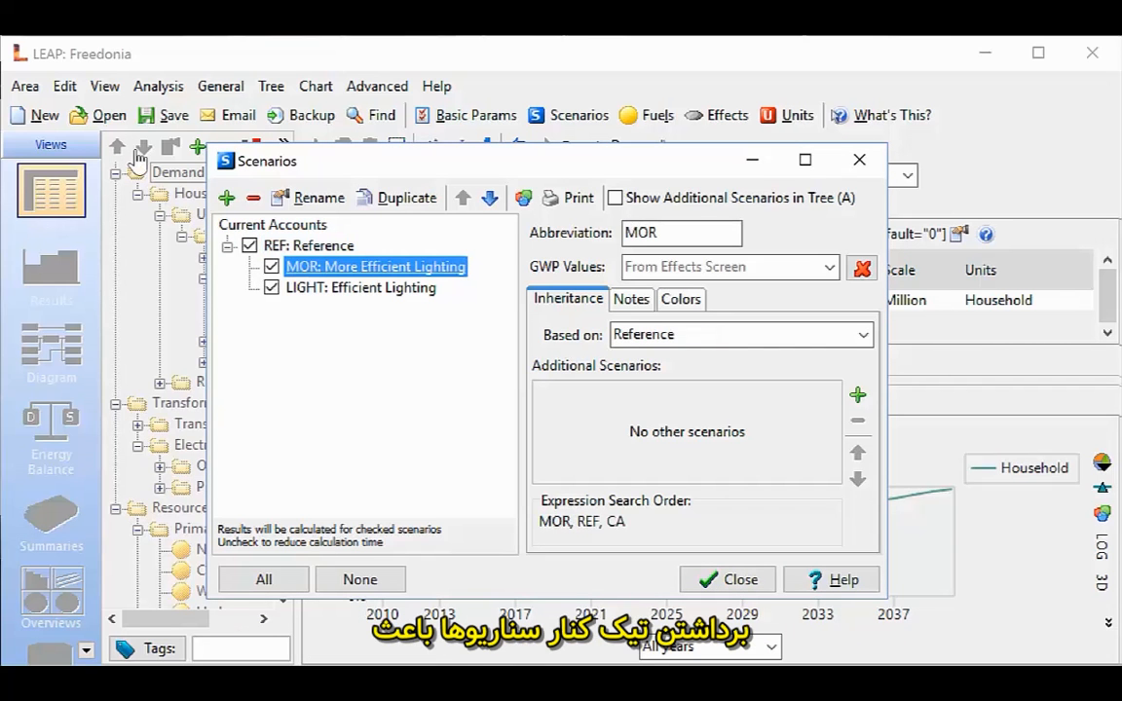
left_click(272, 287)
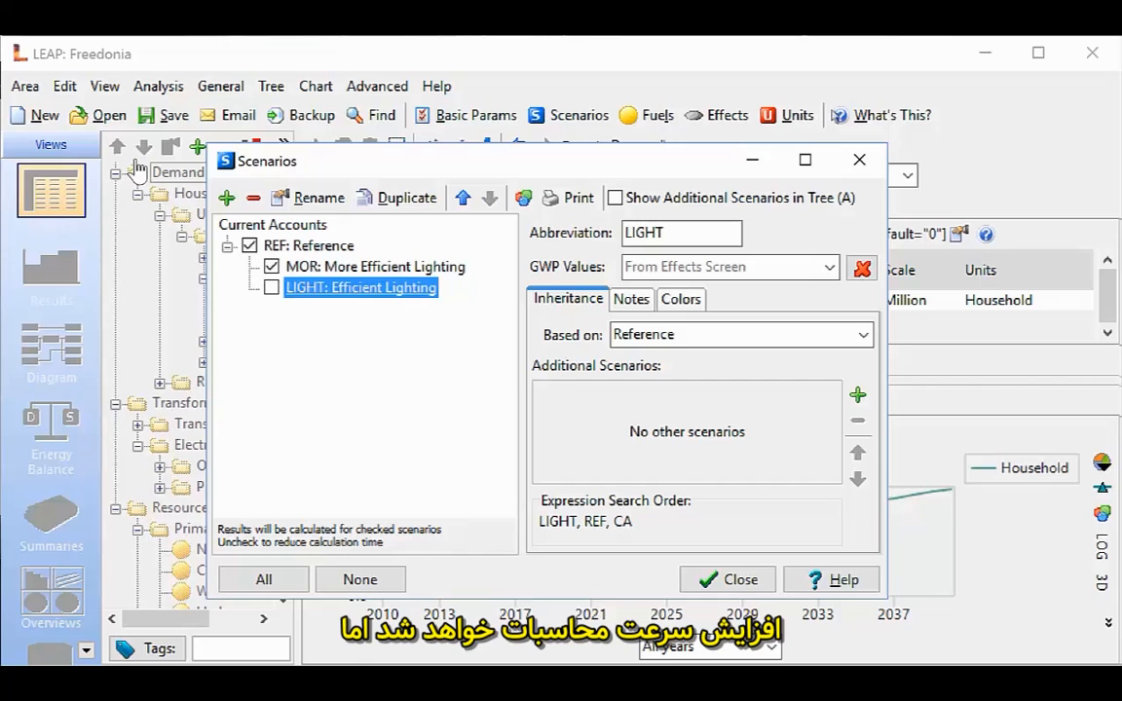
left_click(271, 287)
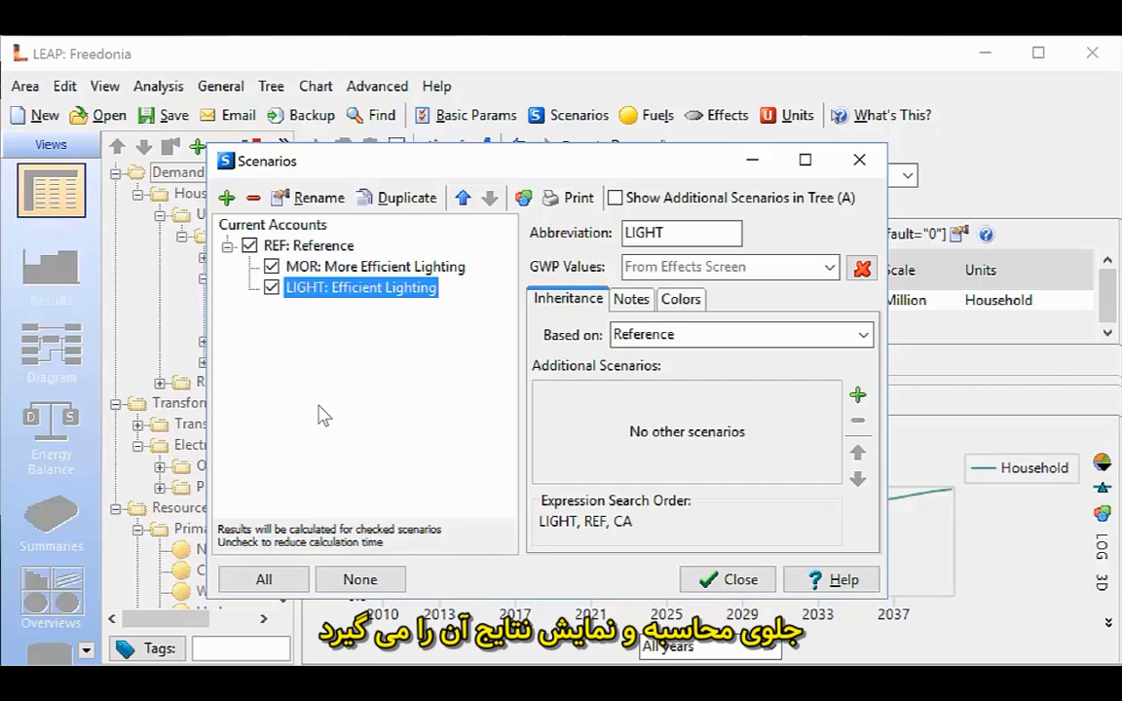
- Include all scenarios in the results calculation at once, exclude them all, and include them all again
left_click(253, 583)
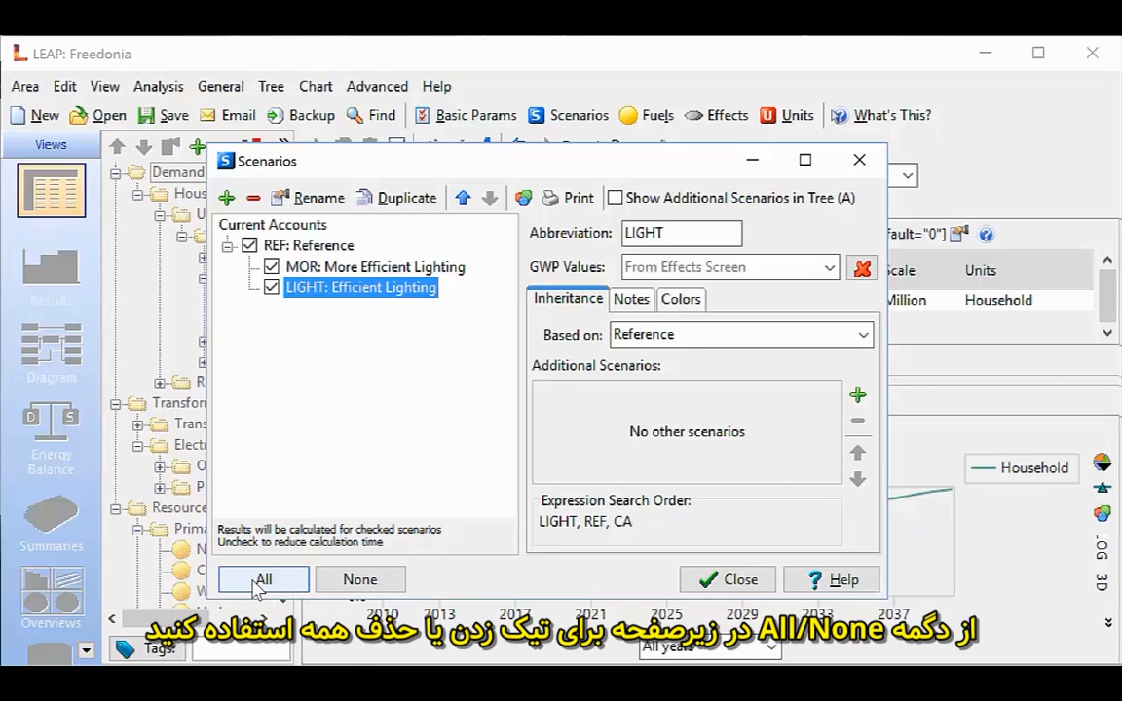
left_click(331, 585)
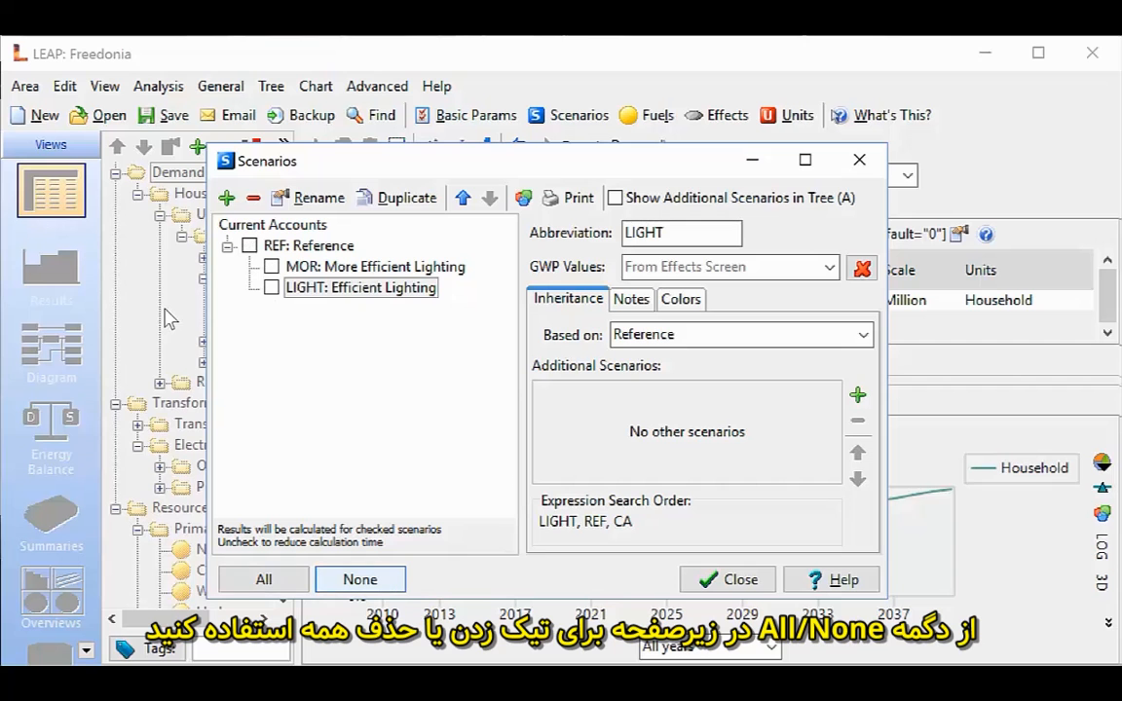
left_click(290, 582)
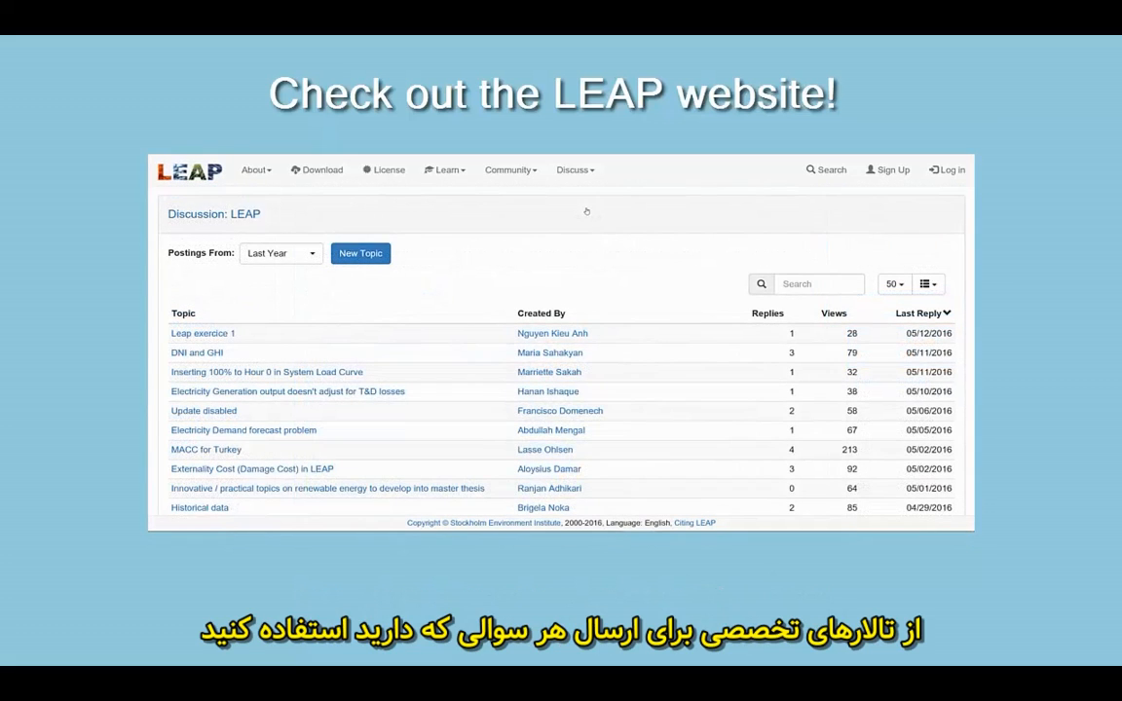
scroll(586, 211, "down", 1)
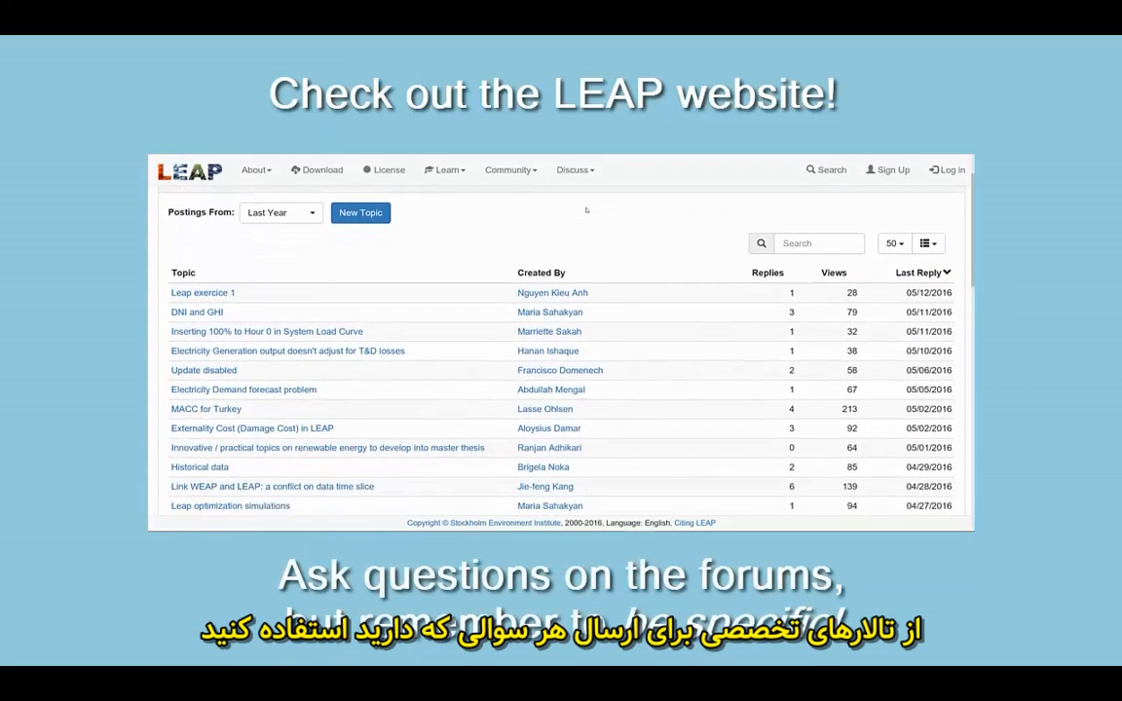
scroll(586, 211, "down", 2)
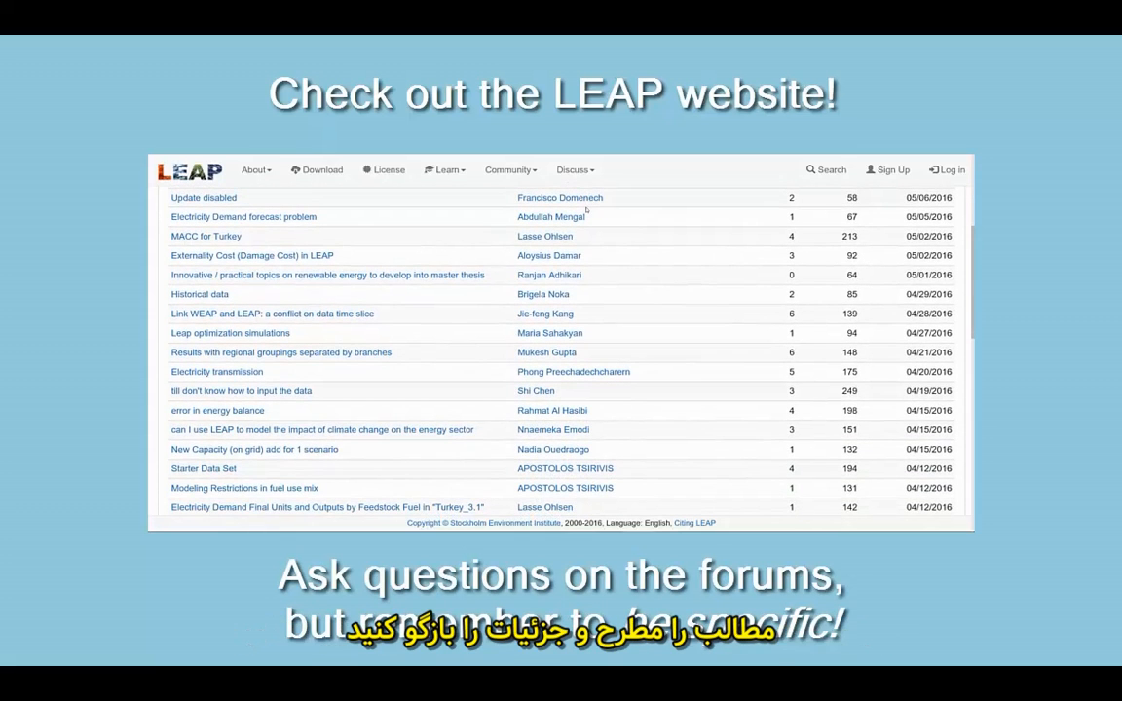
scroll(585, 189, "down", 2)
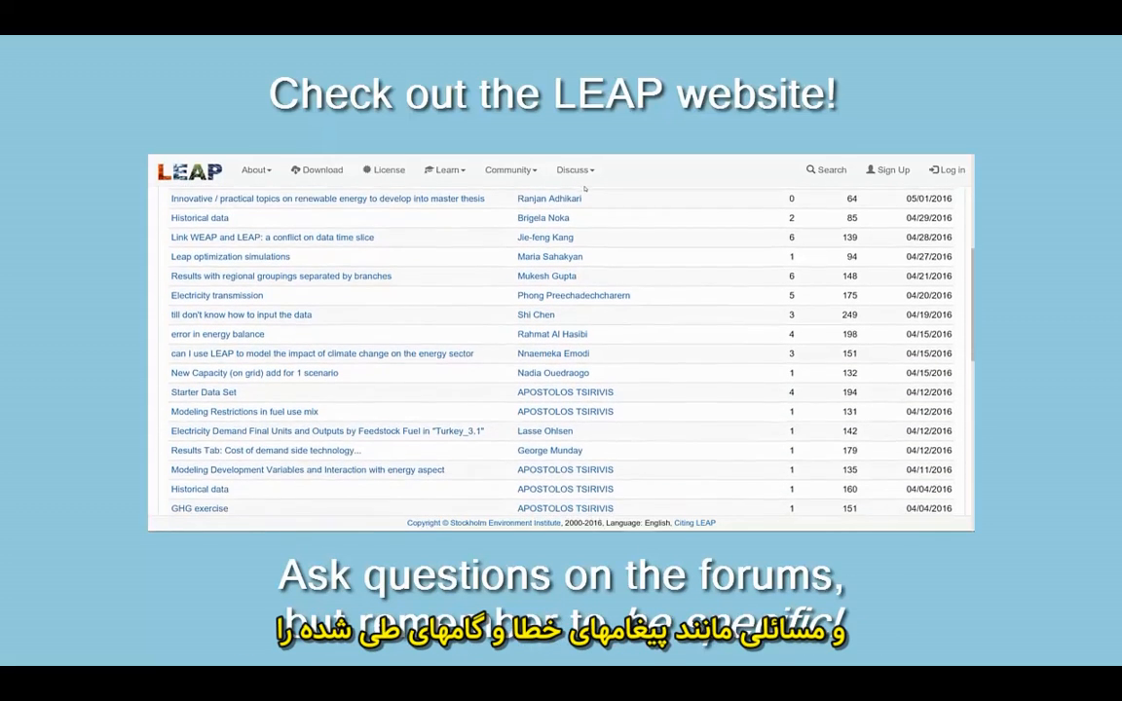